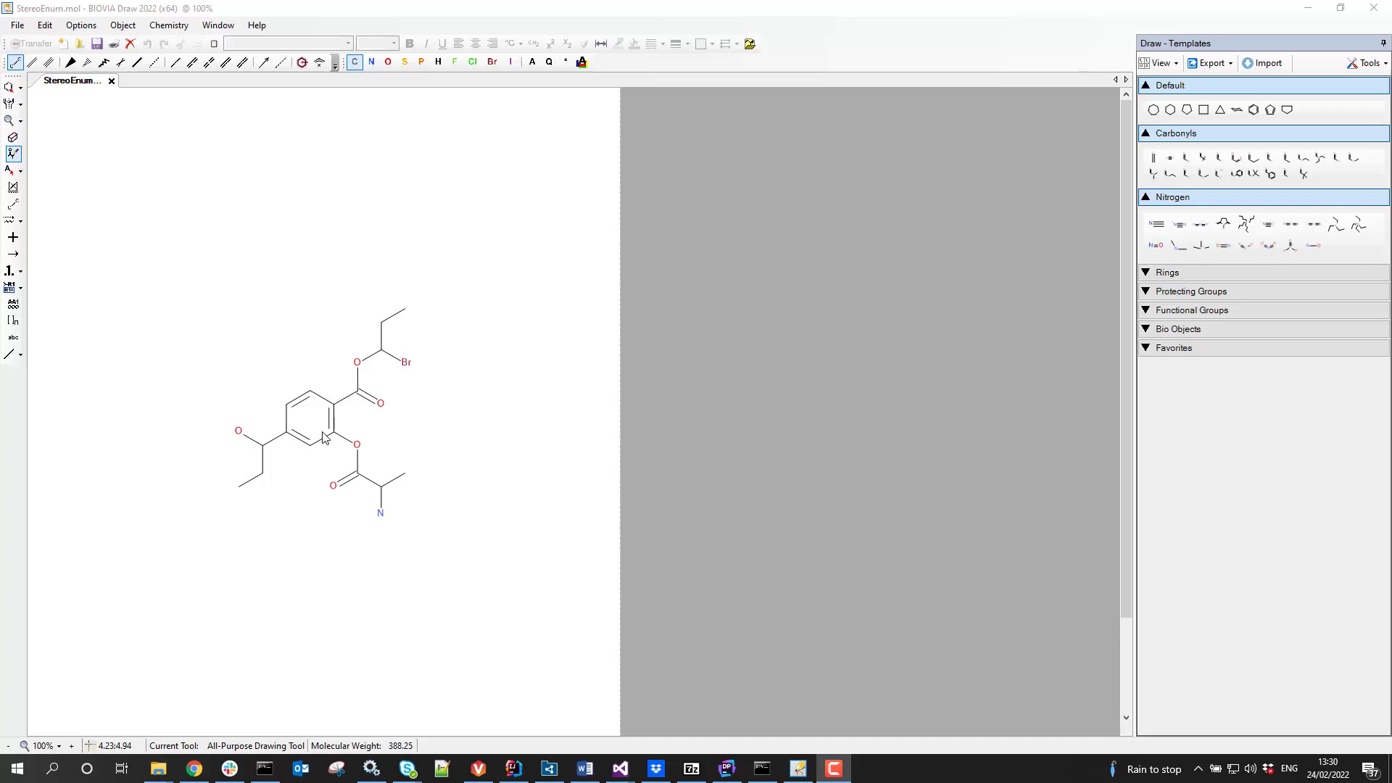
Generate the molecule's radar chart and read its point values, including MW 388.25358
left_click(170, 30)
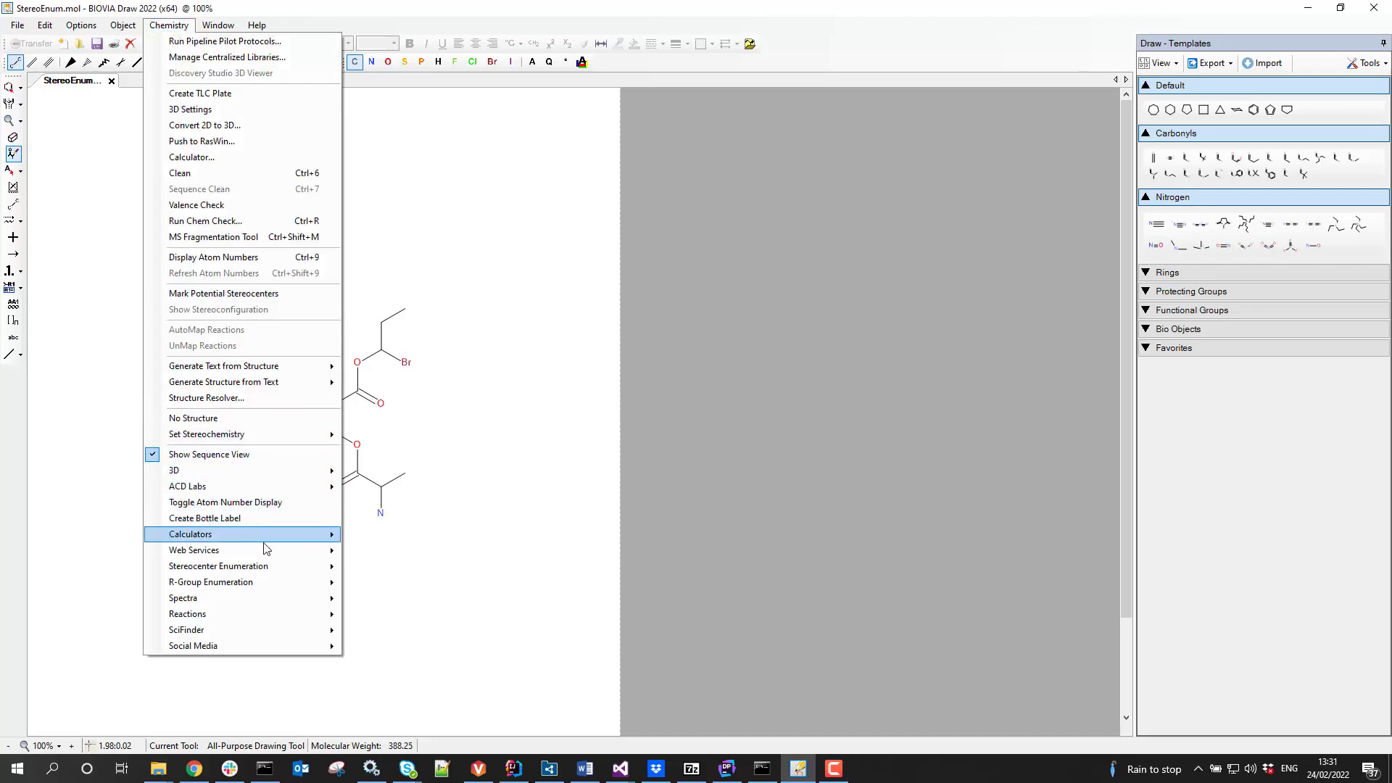
mouse_move(265, 540)
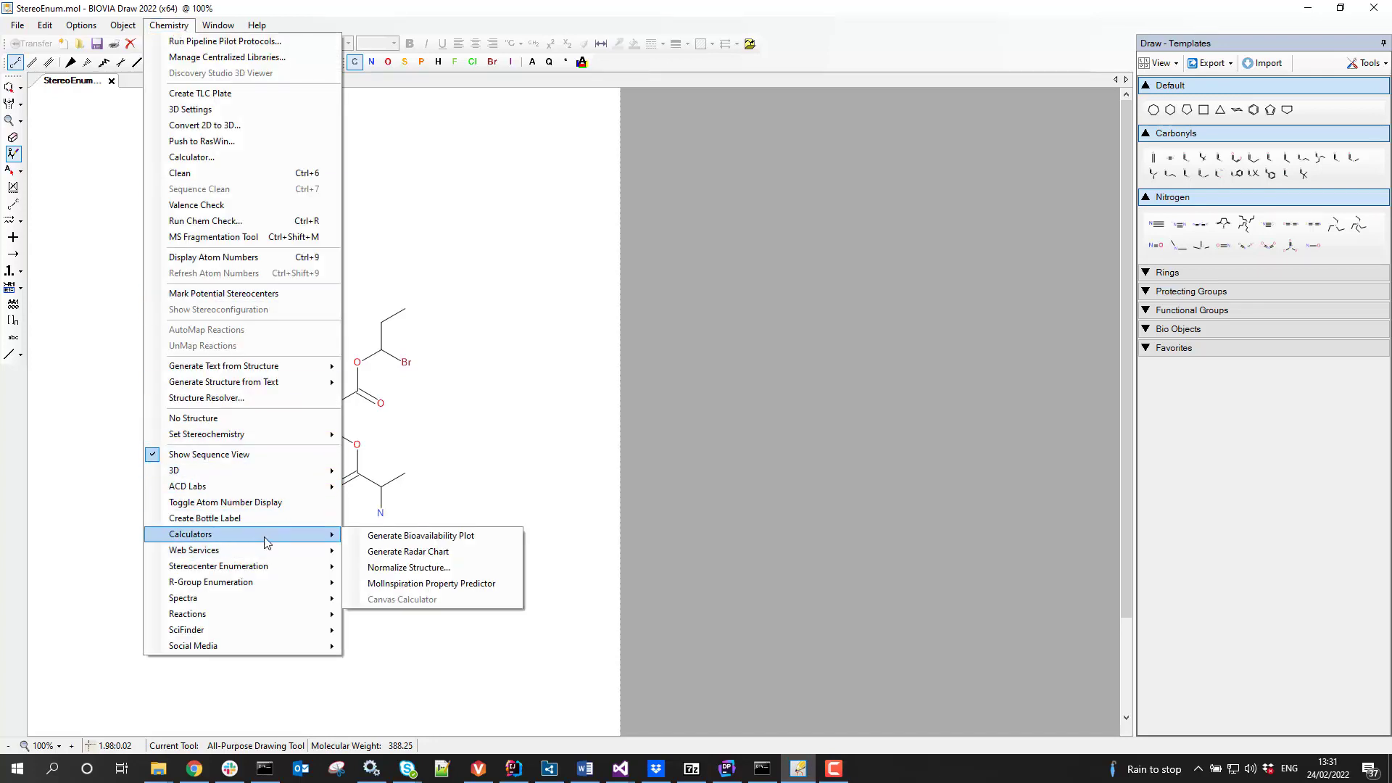
left_click(419, 554)
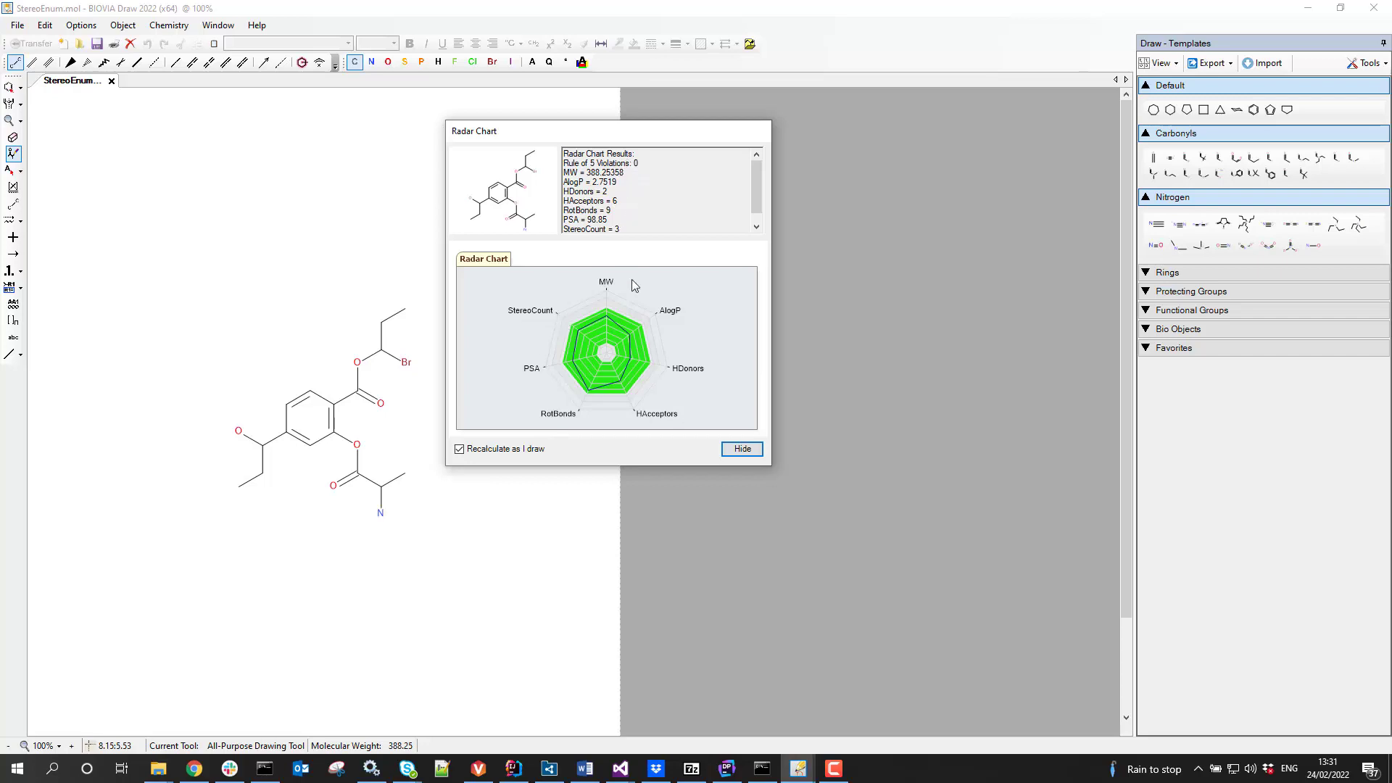
mouse_move(607, 316)
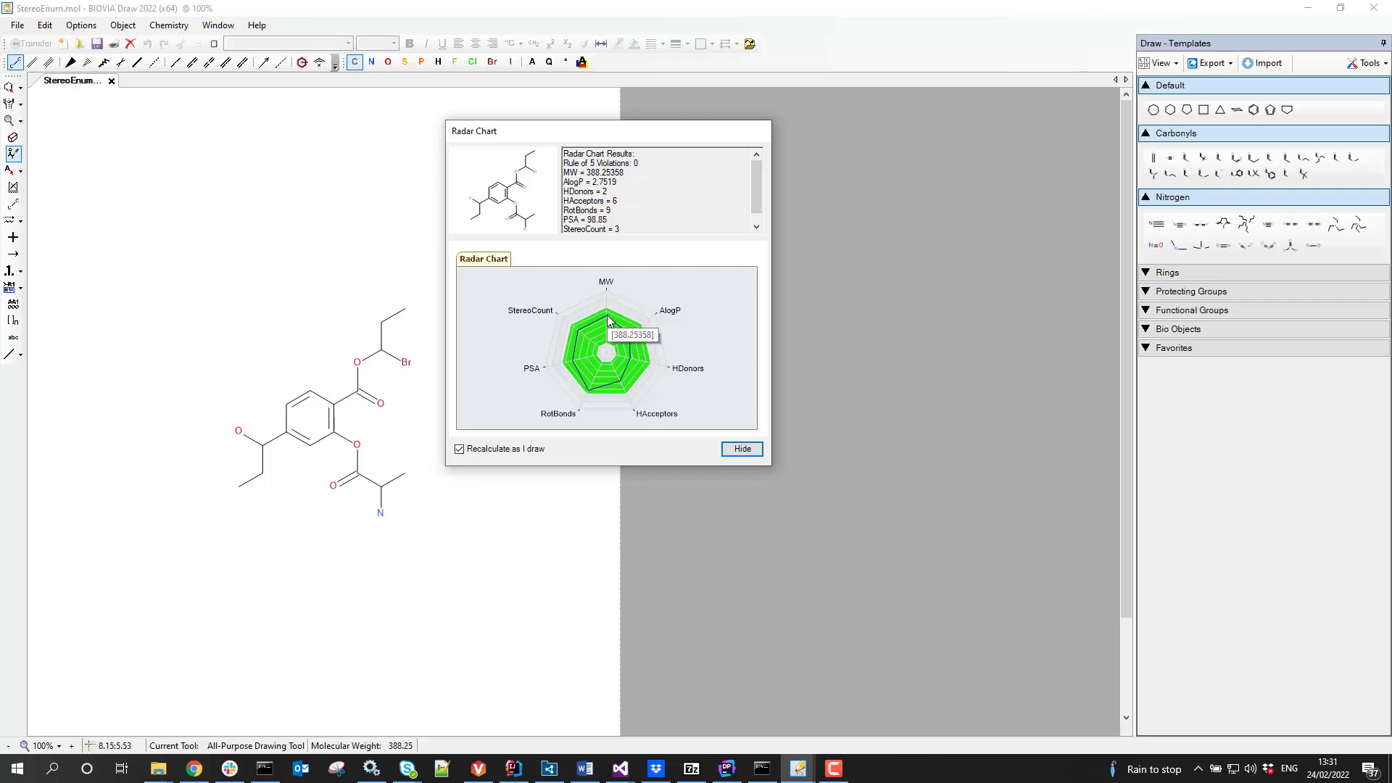
mouse_move(633, 340)
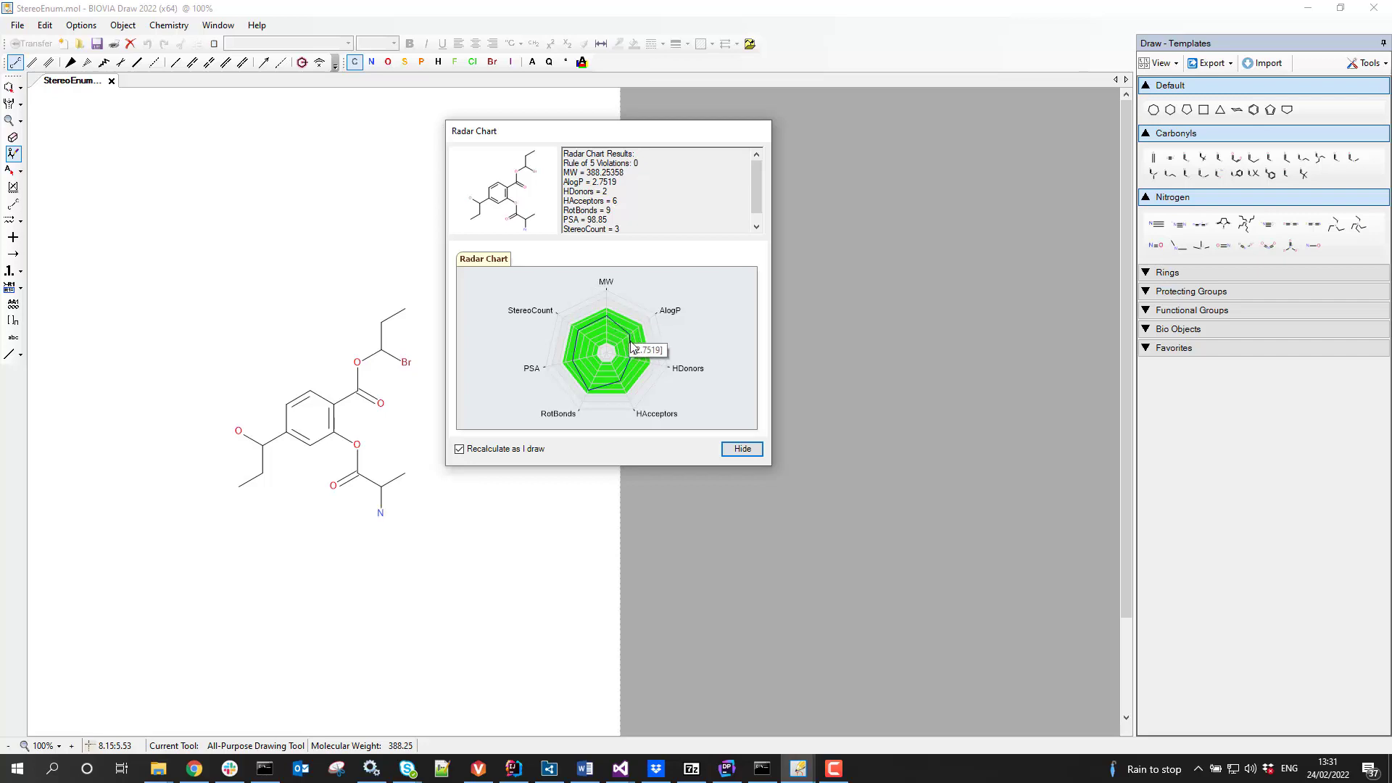
mouse_move(619, 382)
Add a methyl to the ring's top atom and make the upper-left carbon nitrogen, giving MW 403.26822
left_click(311, 393)
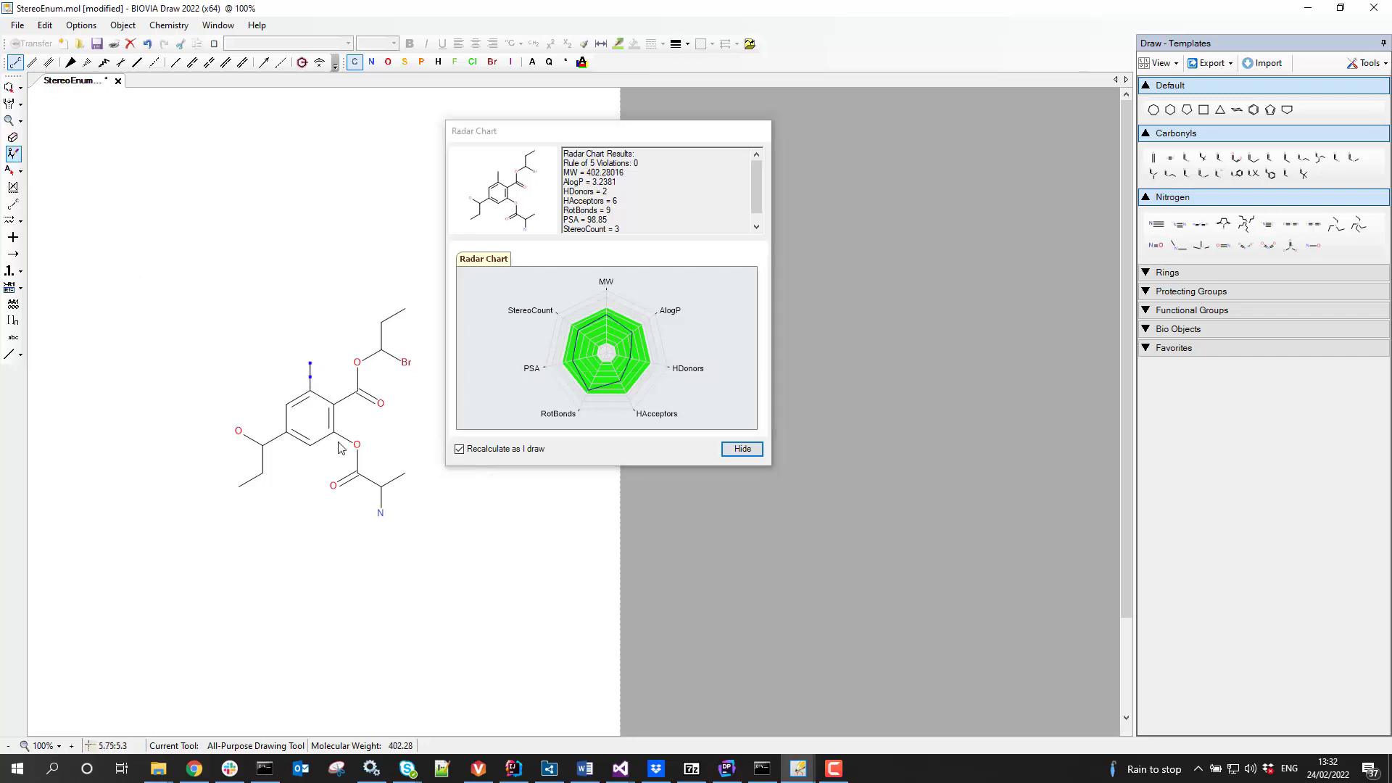
mouse_move(288, 410)
key("n")
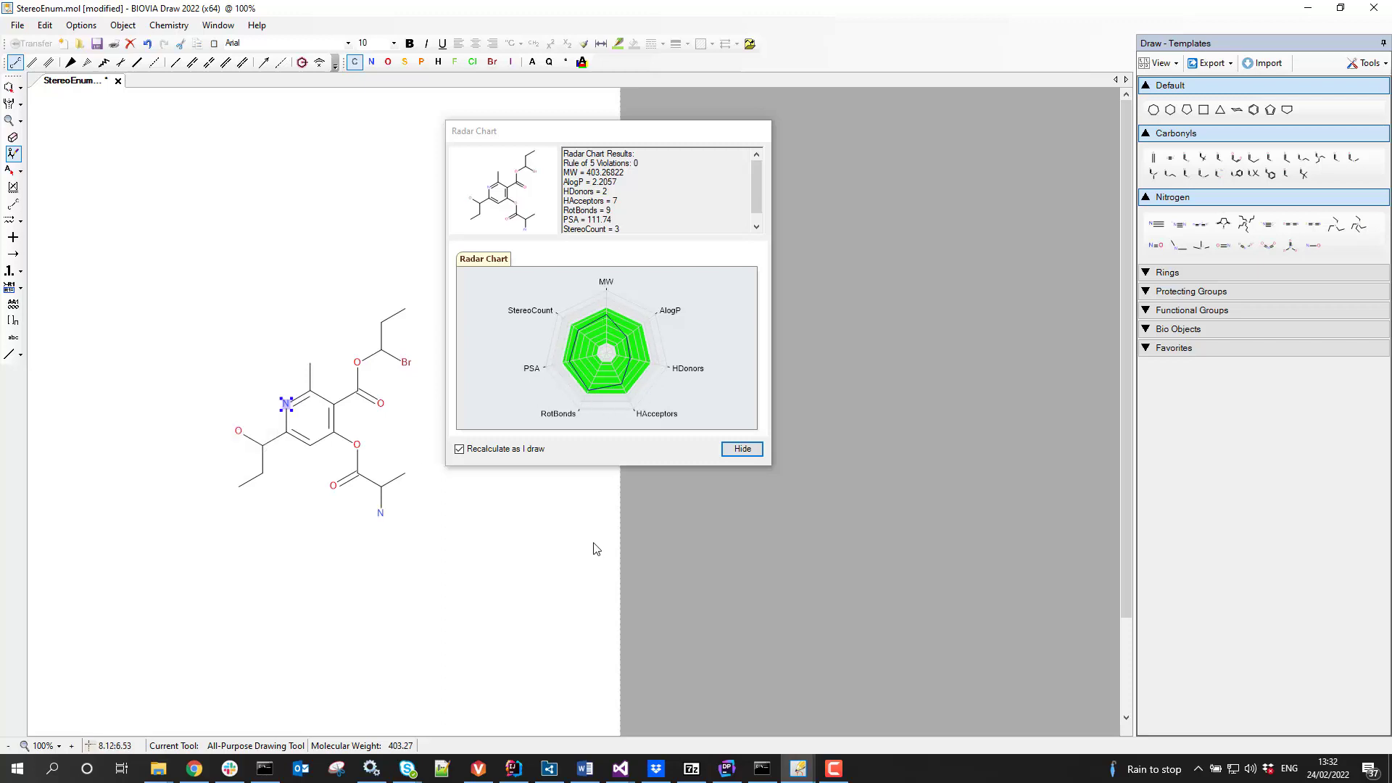
Place the radar chart results text (MW 403.26822, AlogP 2.2057) on the canvas left of the molecule
right_click(670, 191)
left_click(696, 197)
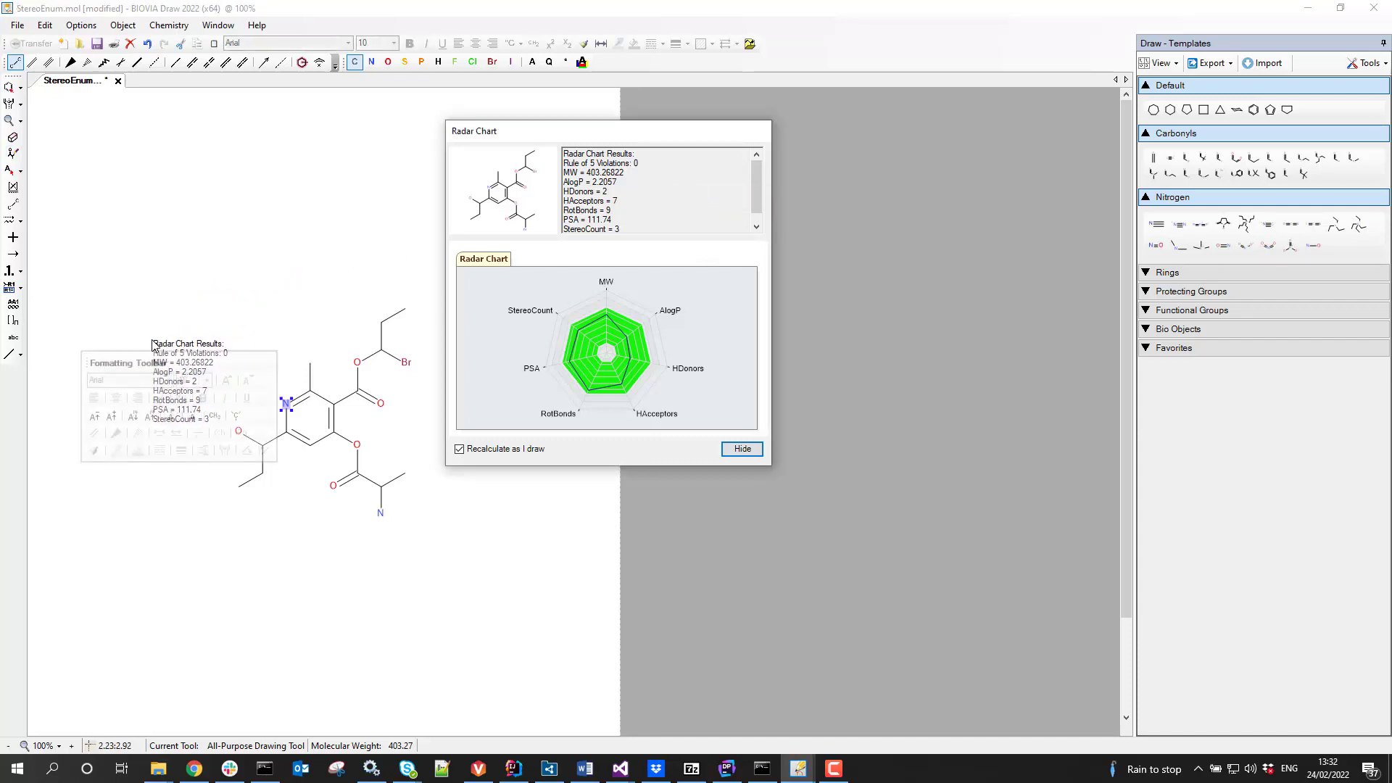
left_click(178, 315)
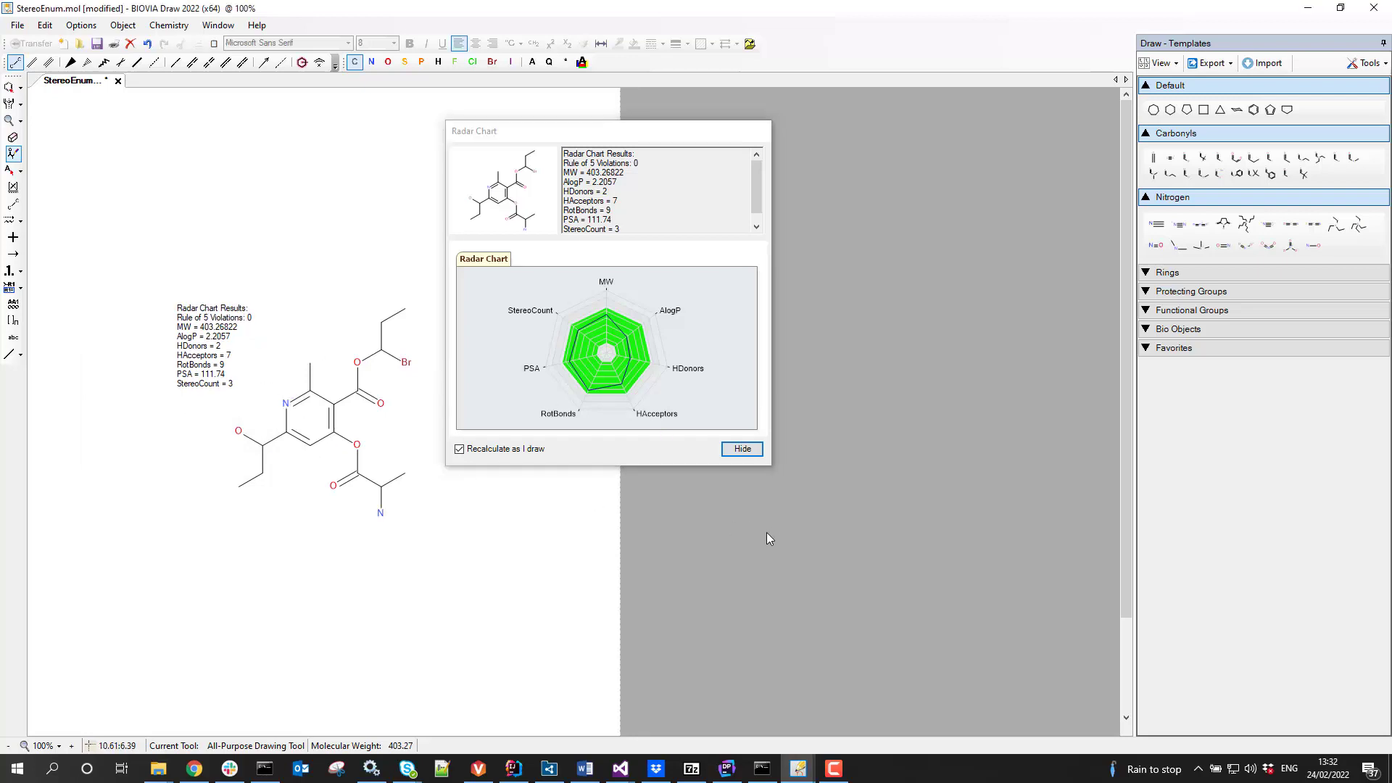
Copy the radar chart image, paste it above the molecule, and undo the stray fragment
right_click(715, 296)
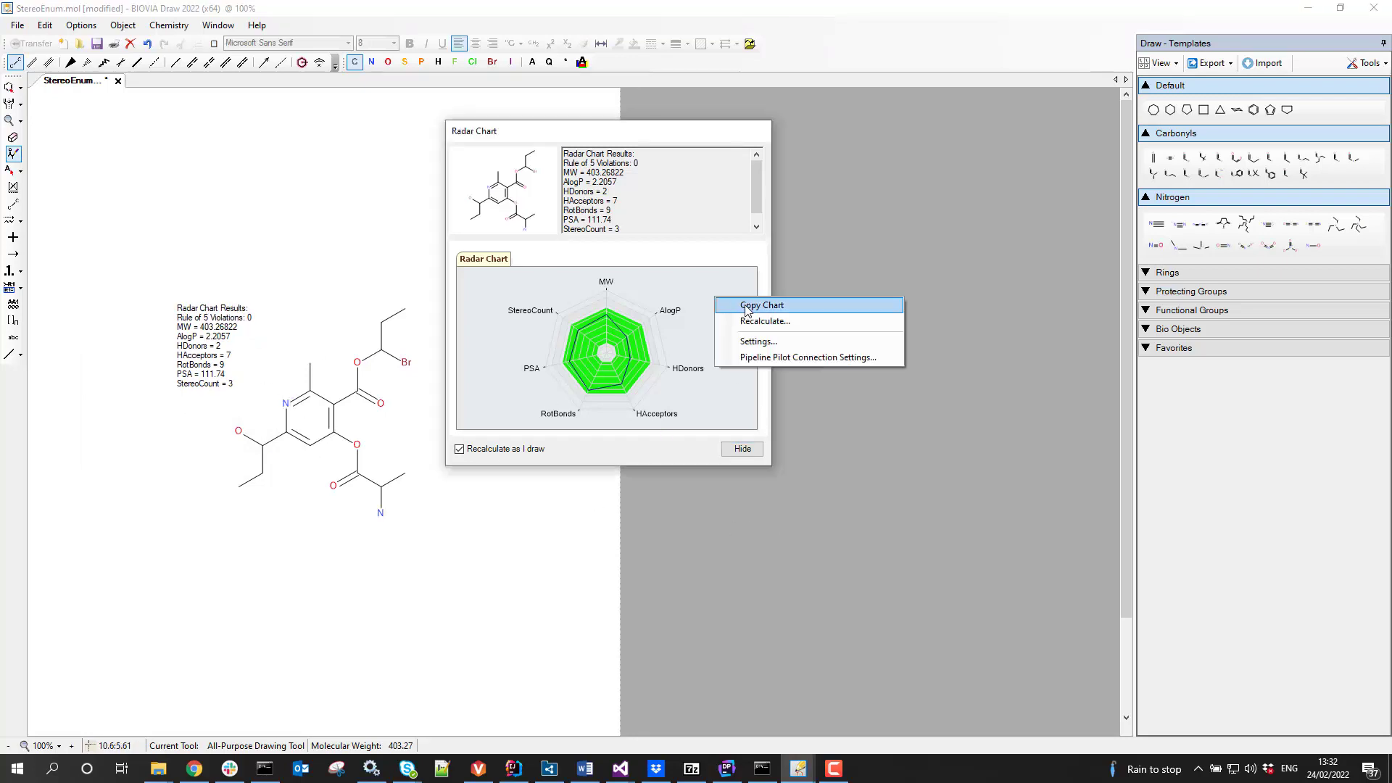
left_click(746, 308)
right_click(134, 524)
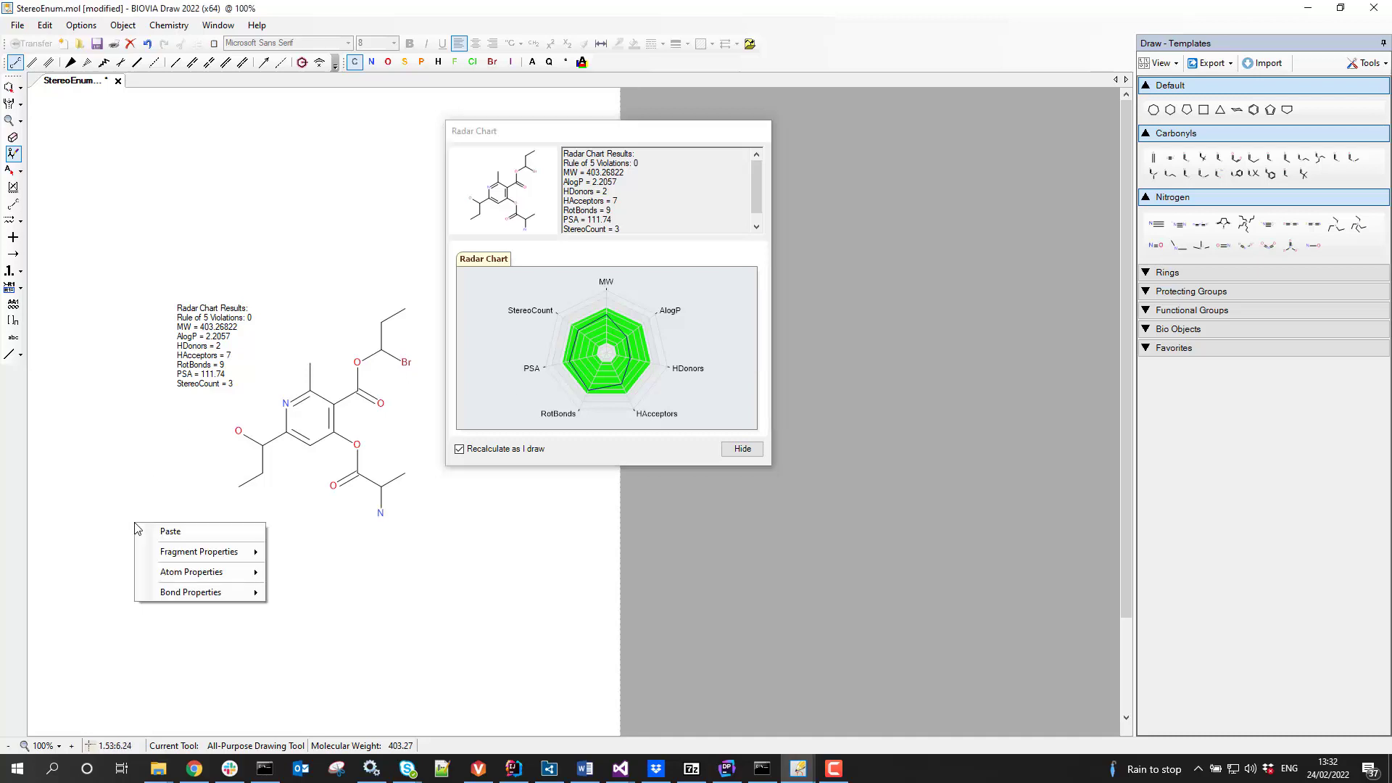
left_click(171, 536)
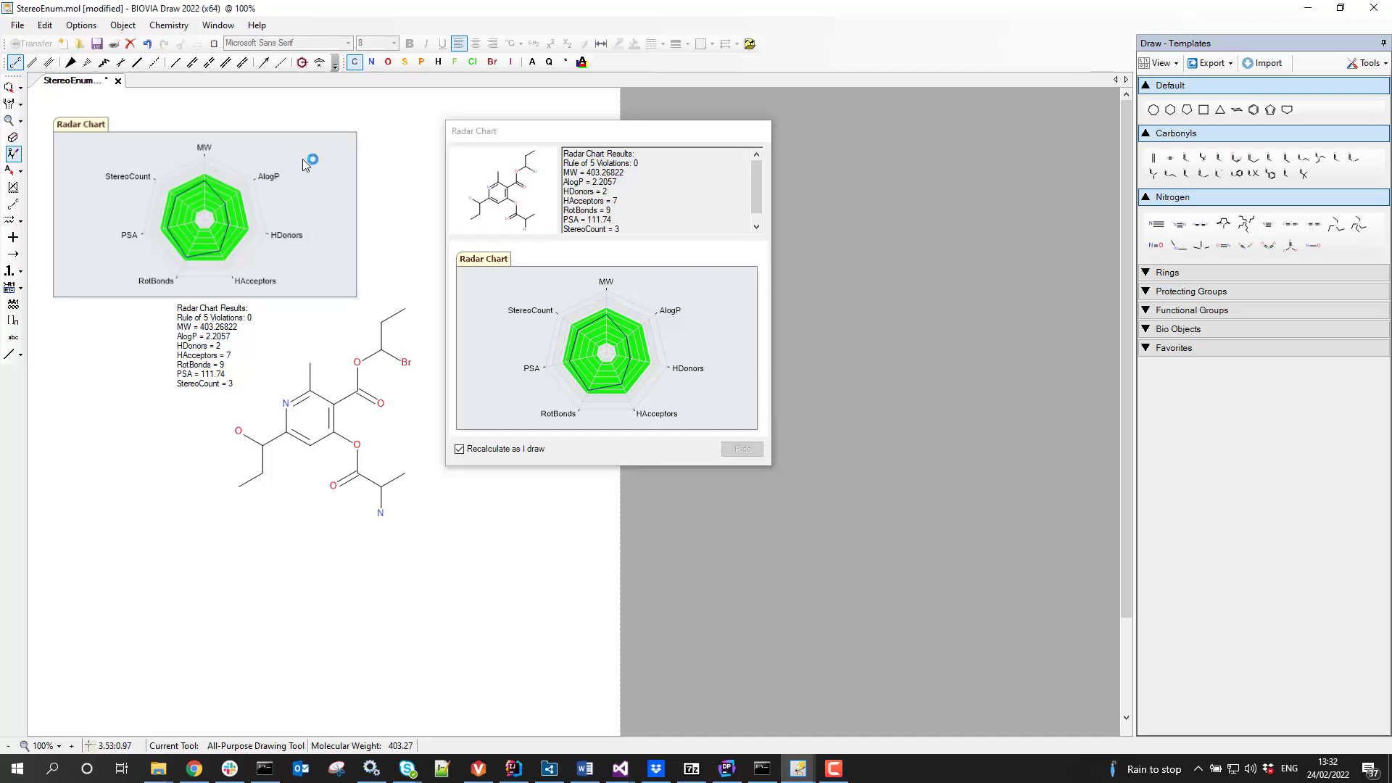
left_click(328, 176)
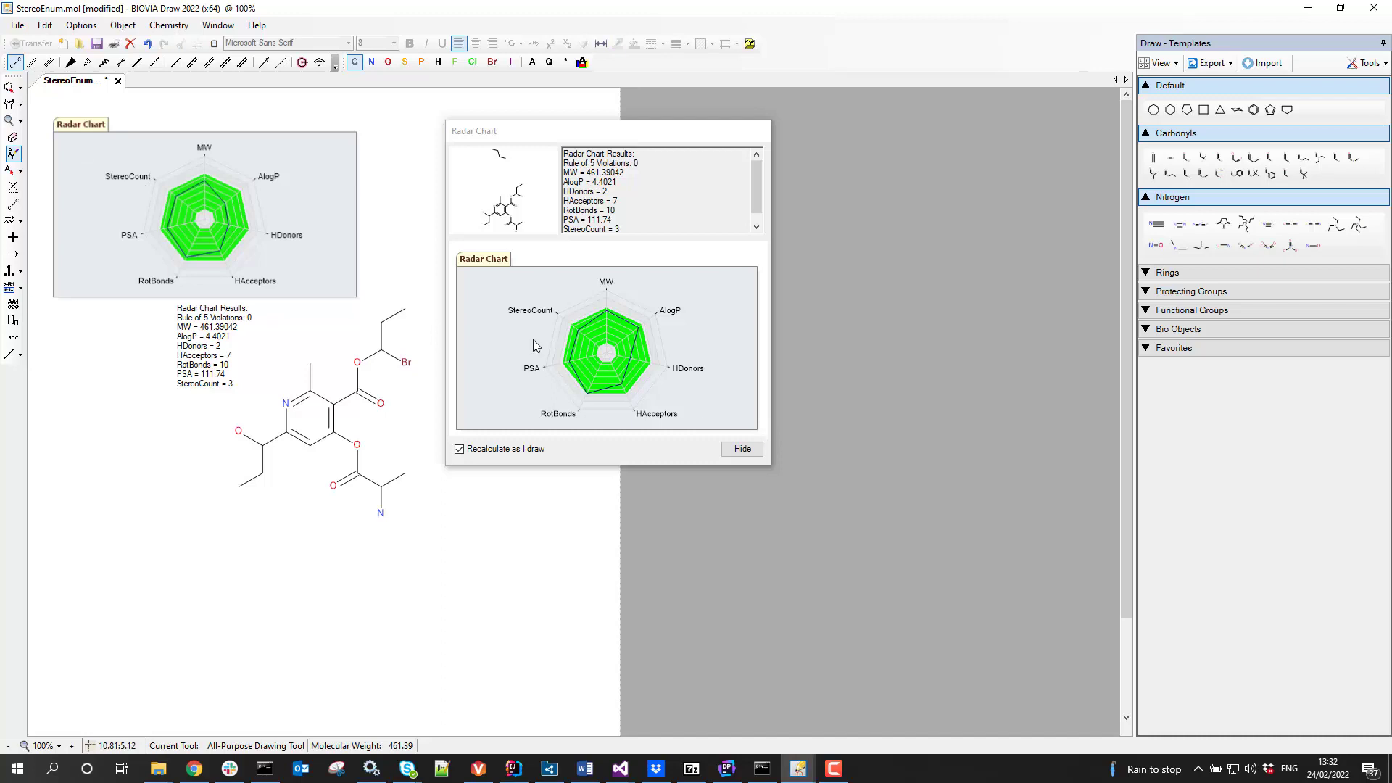
key("ctrl+z")
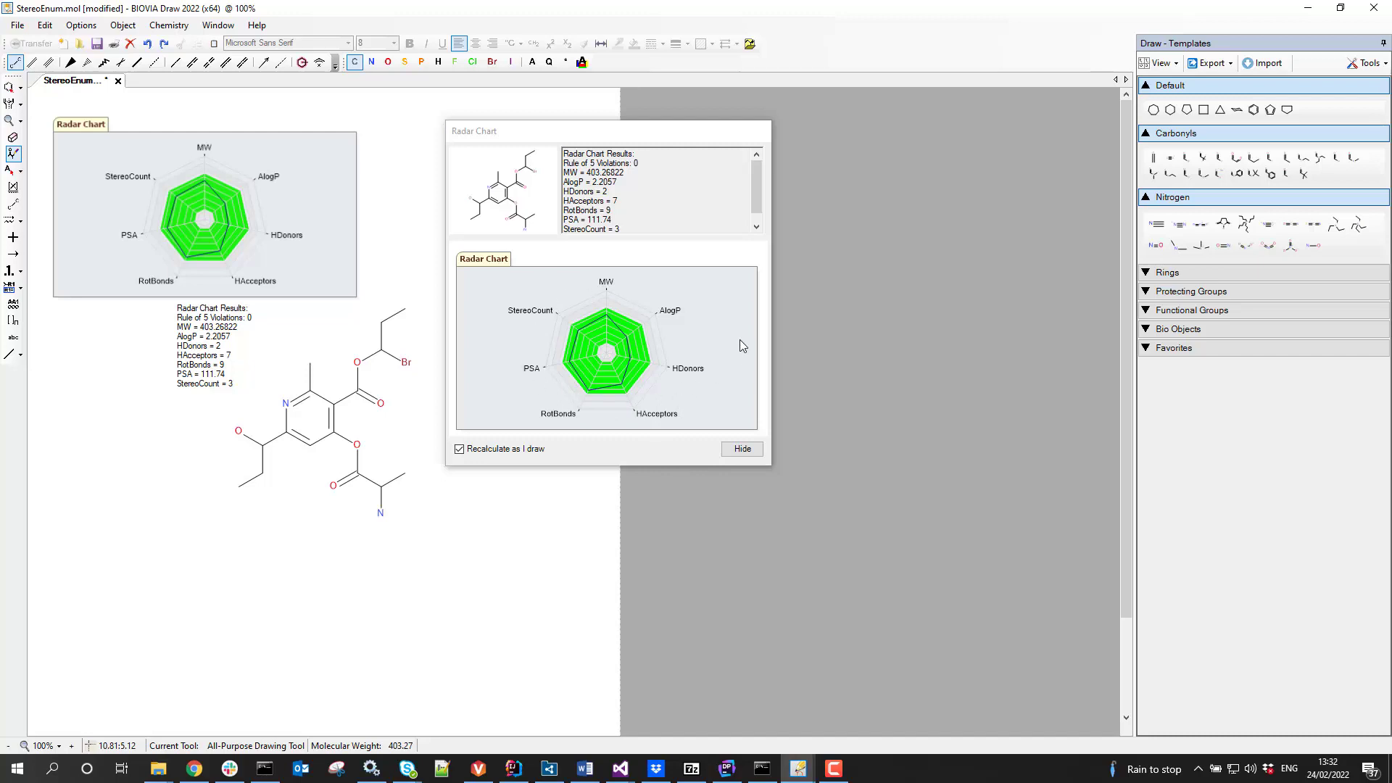
Bring up the radar chart's context menu in the Radar Chart window
right_click(722, 301)
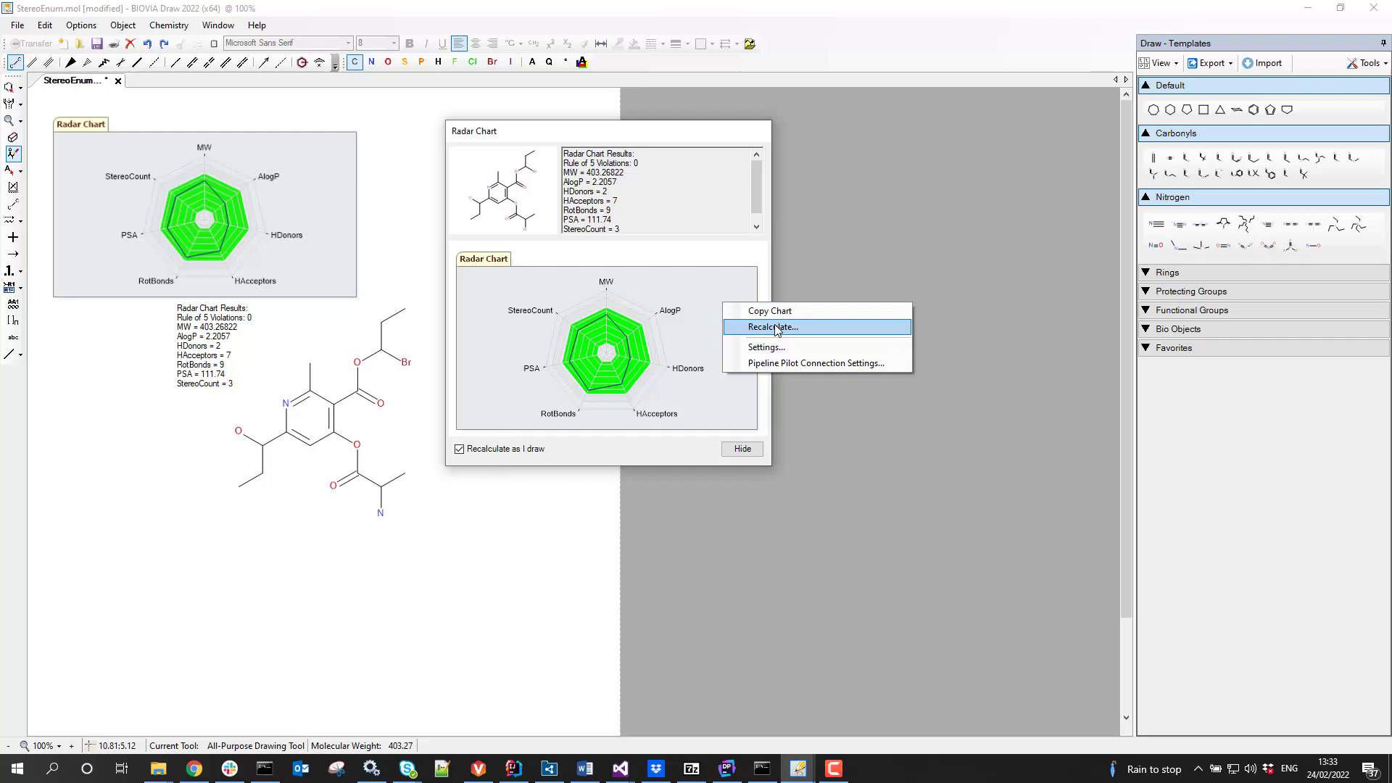
Inspect the Pipeline Pilot Web Service Configuration's Protocols path, then cancel without changes
left_click(775, 363)
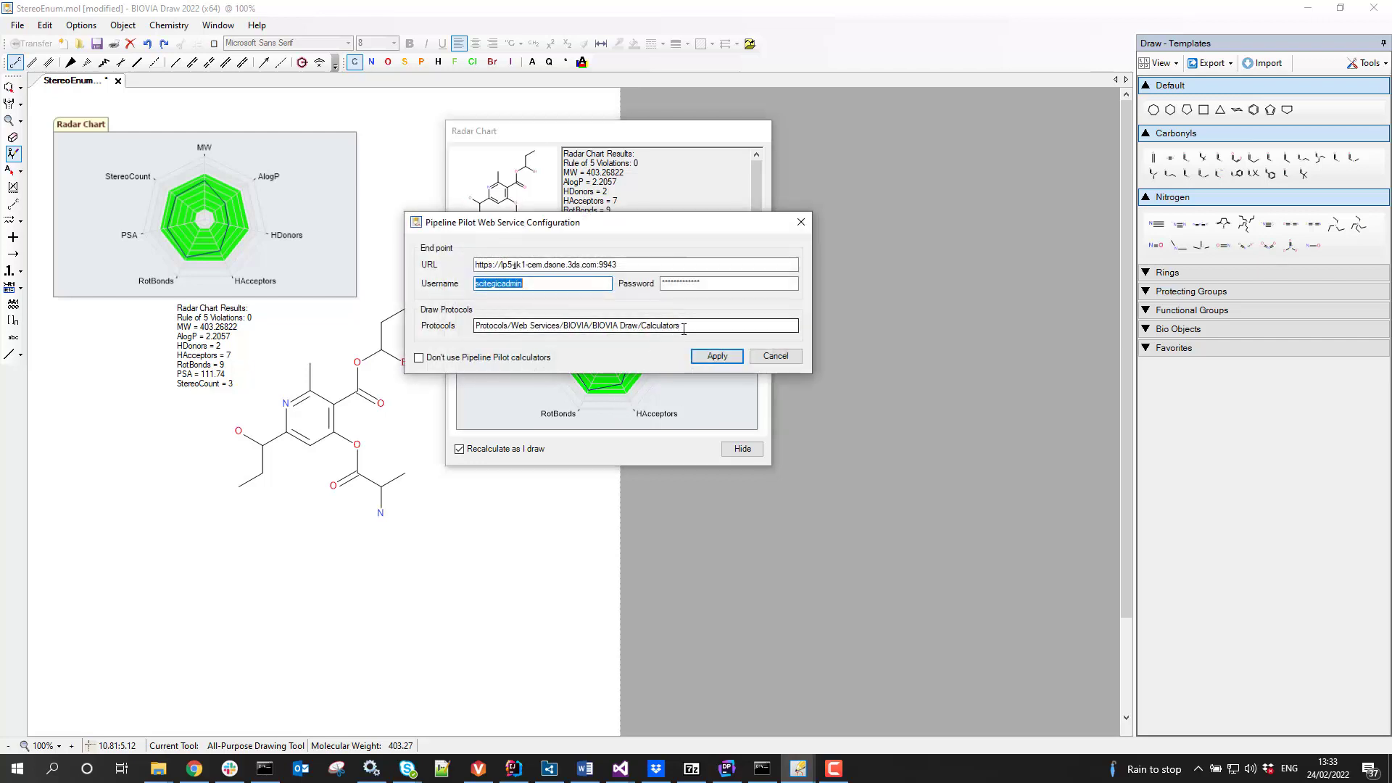
left_click_drag(684, 328, 474, 326)
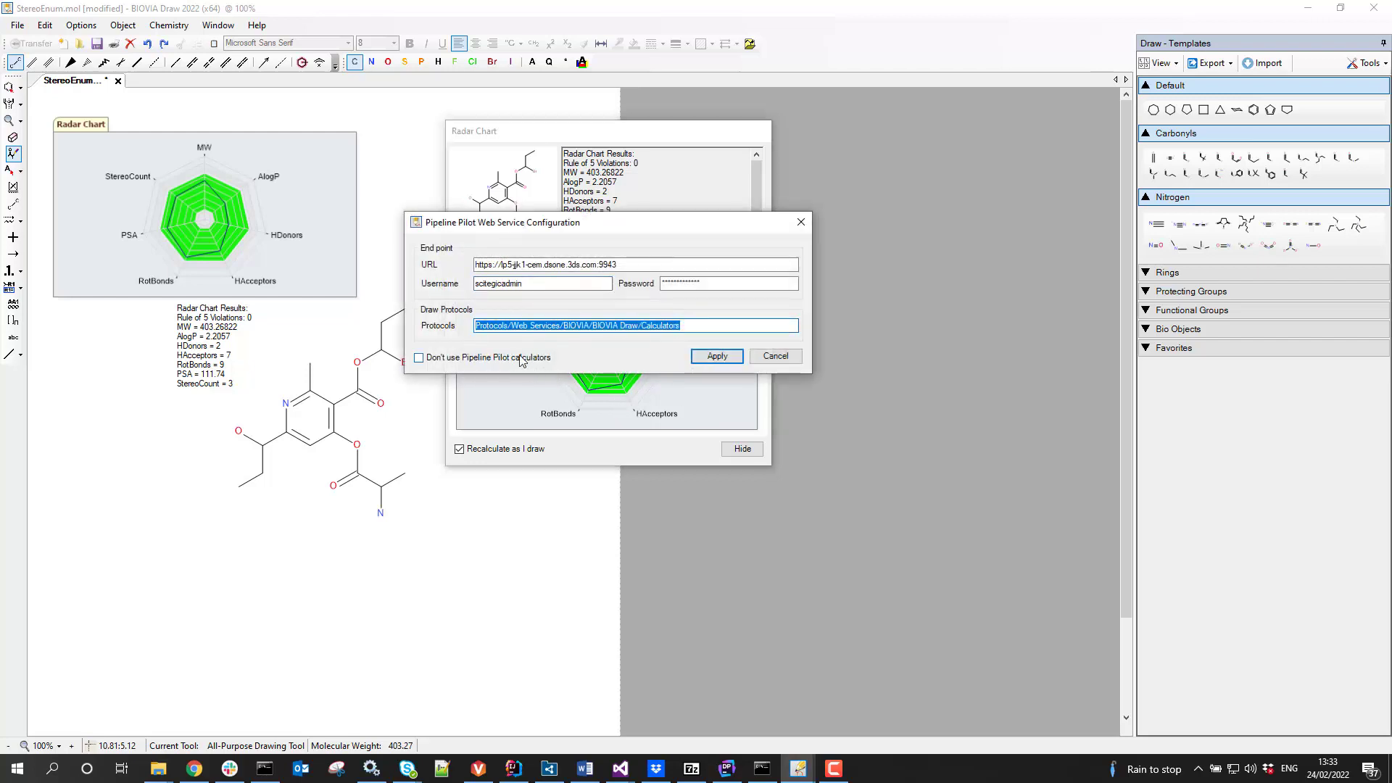
left_click(689, 326)
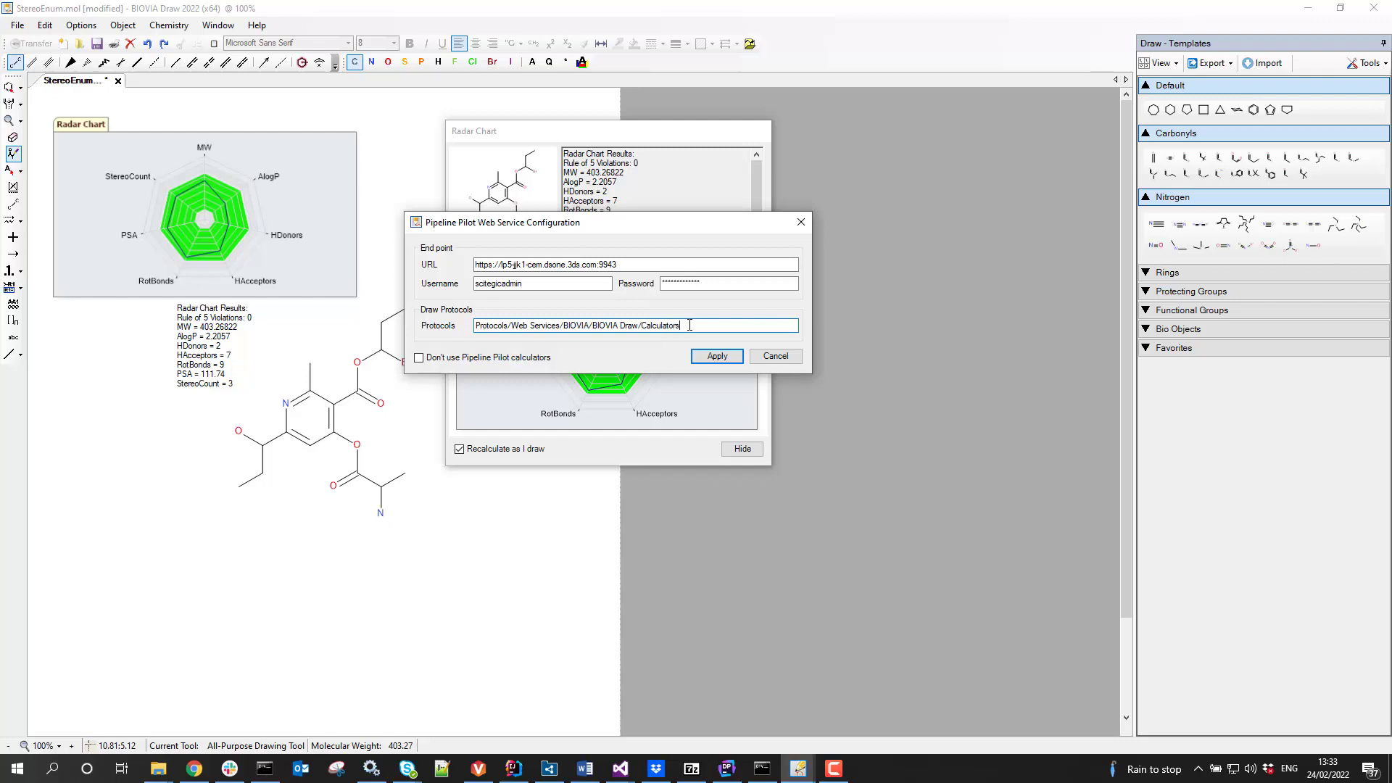
left_click(775, 356)
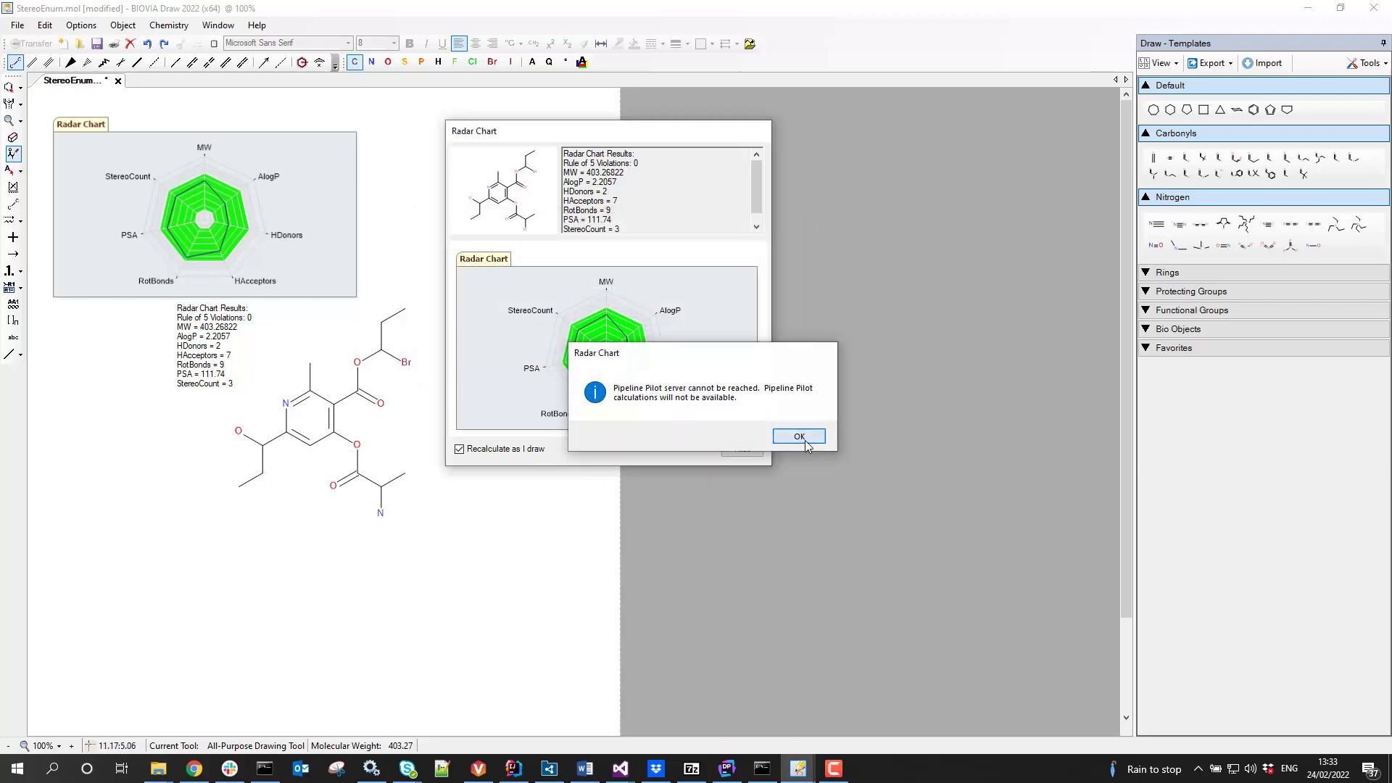
Add a PPChemAPI - Molecular Mass calculation as the chart's Mass axis, reading 402.079034456
left_click(804, 444)
right_click(730, 342)
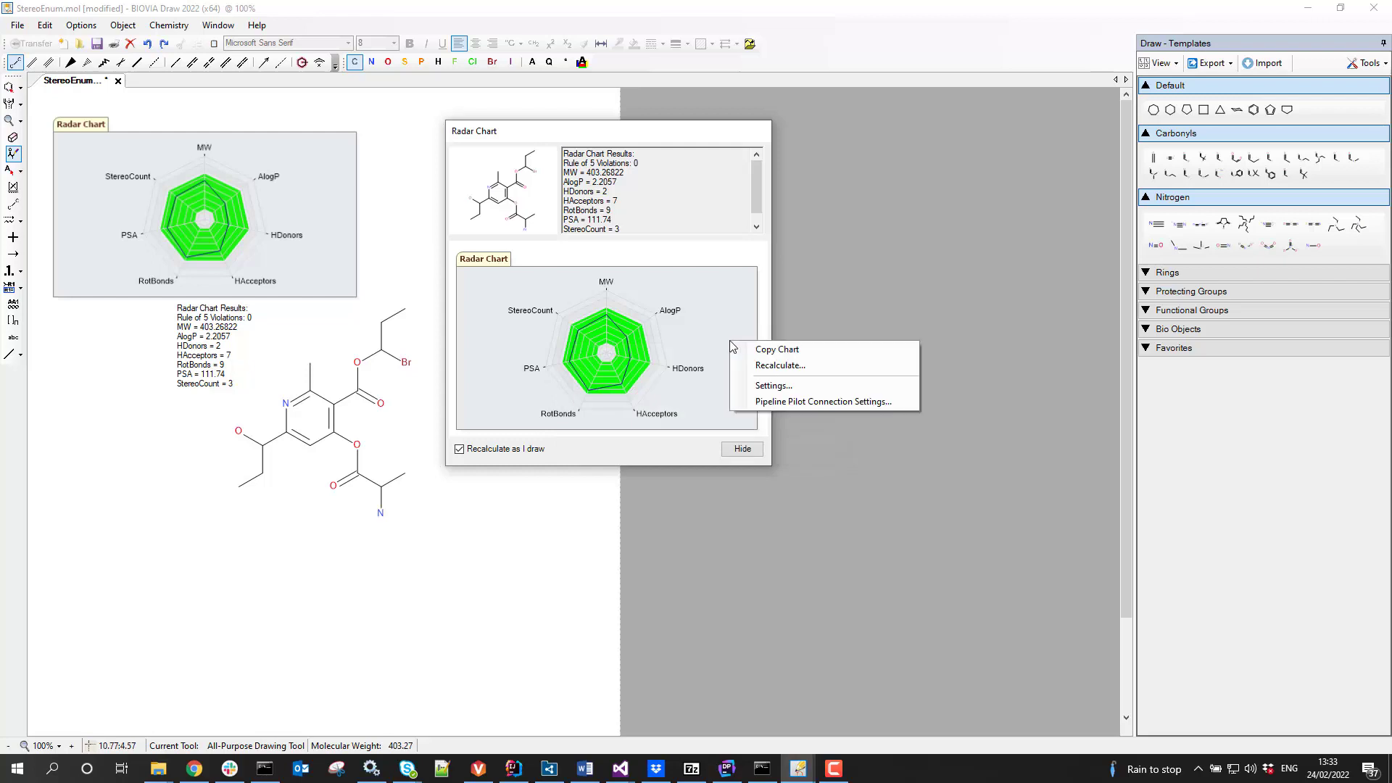
left_click(765, 389)
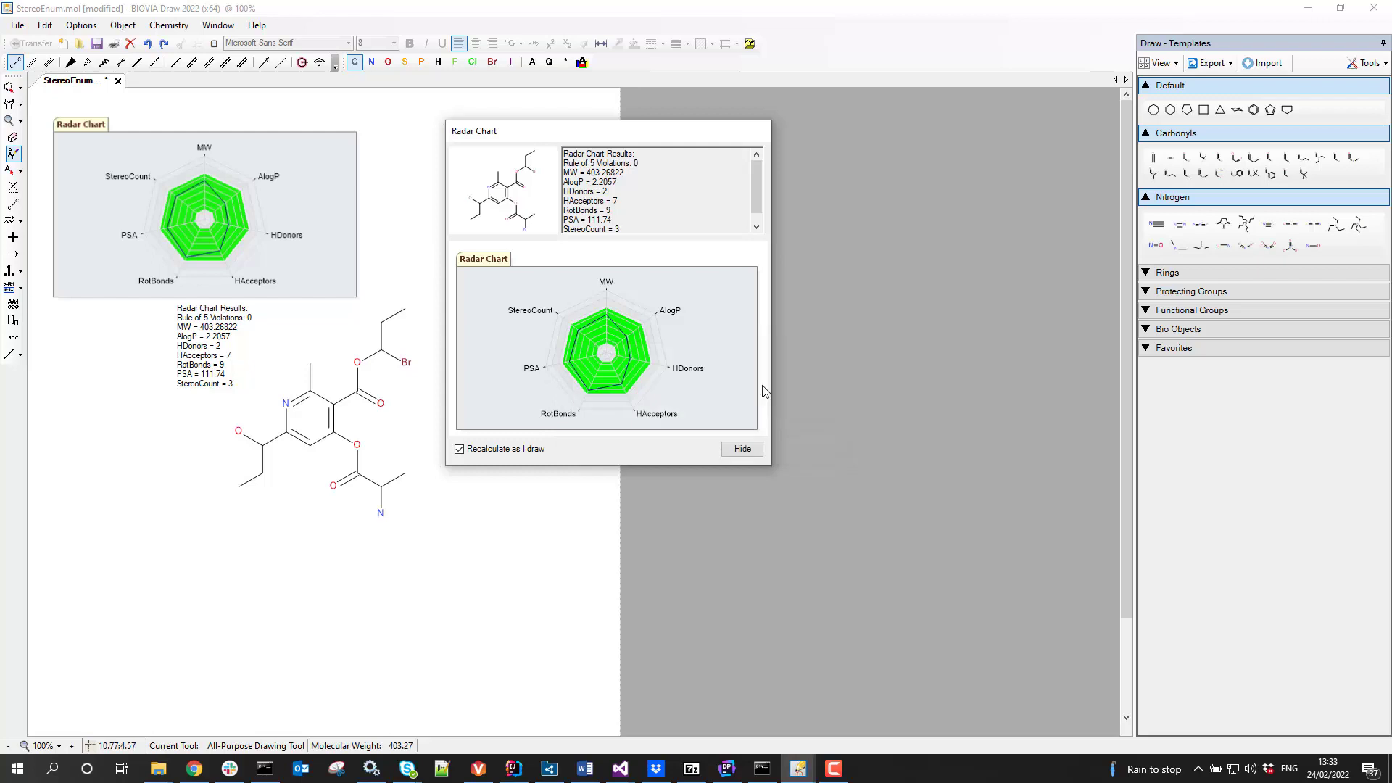
left_click_drag(677, 193, 819, 241)
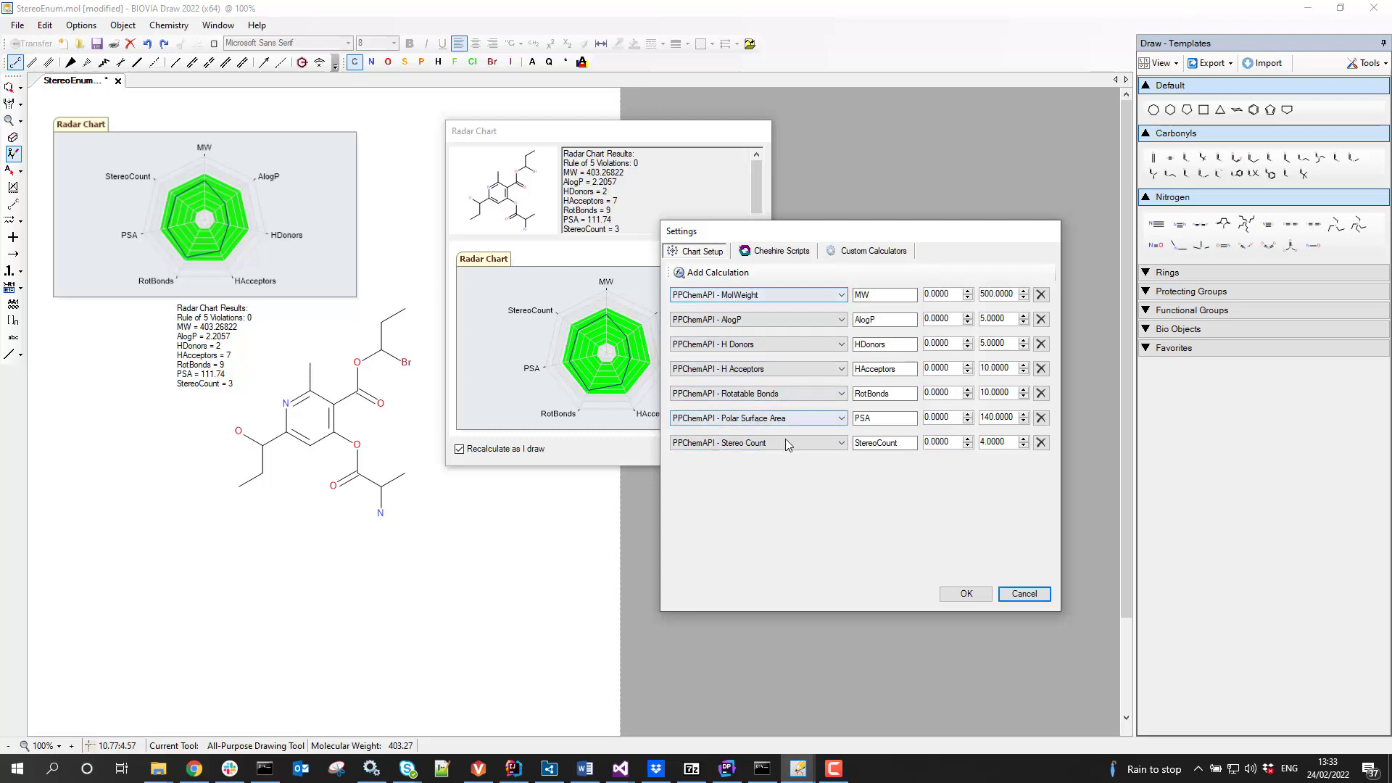
left_click(709, 274)
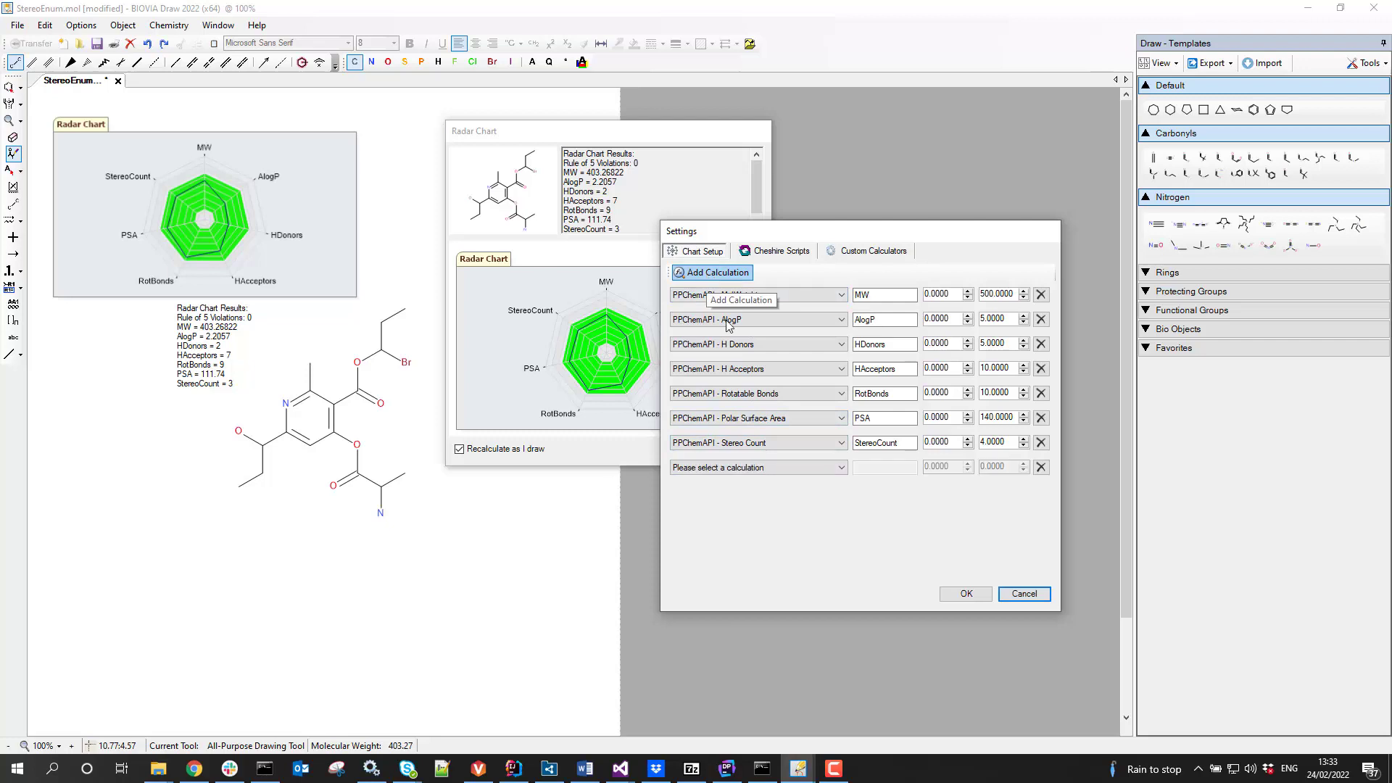
left_click(842, 469)
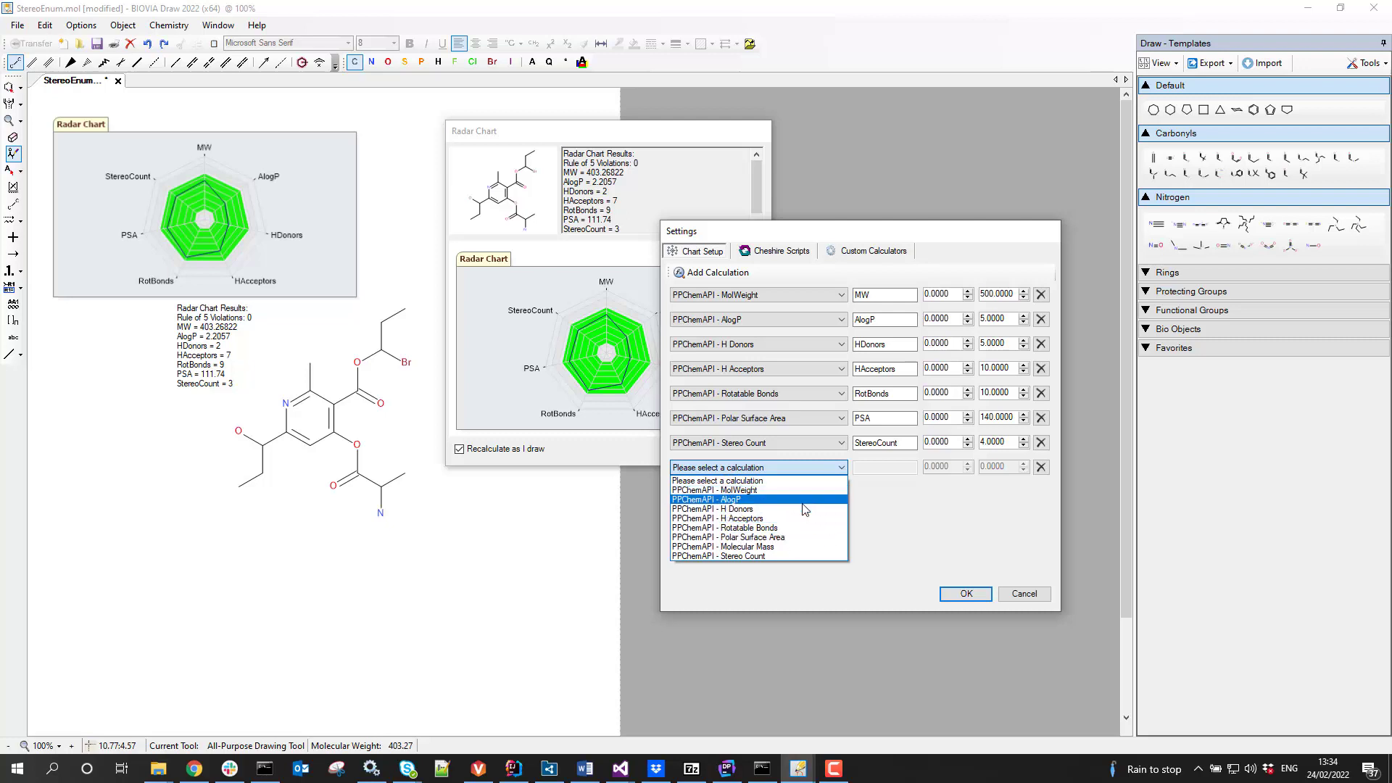
left_click(757, 548)
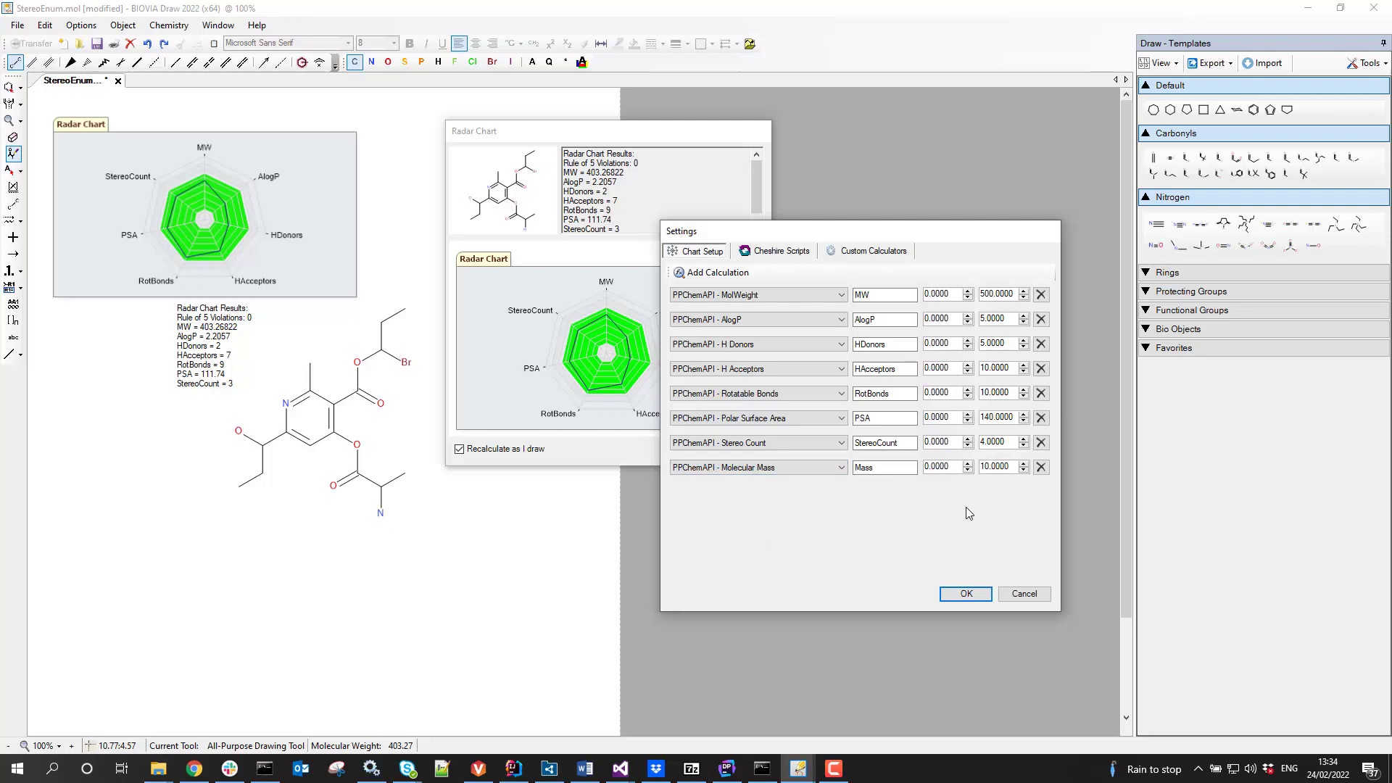
left_click(966, 594)
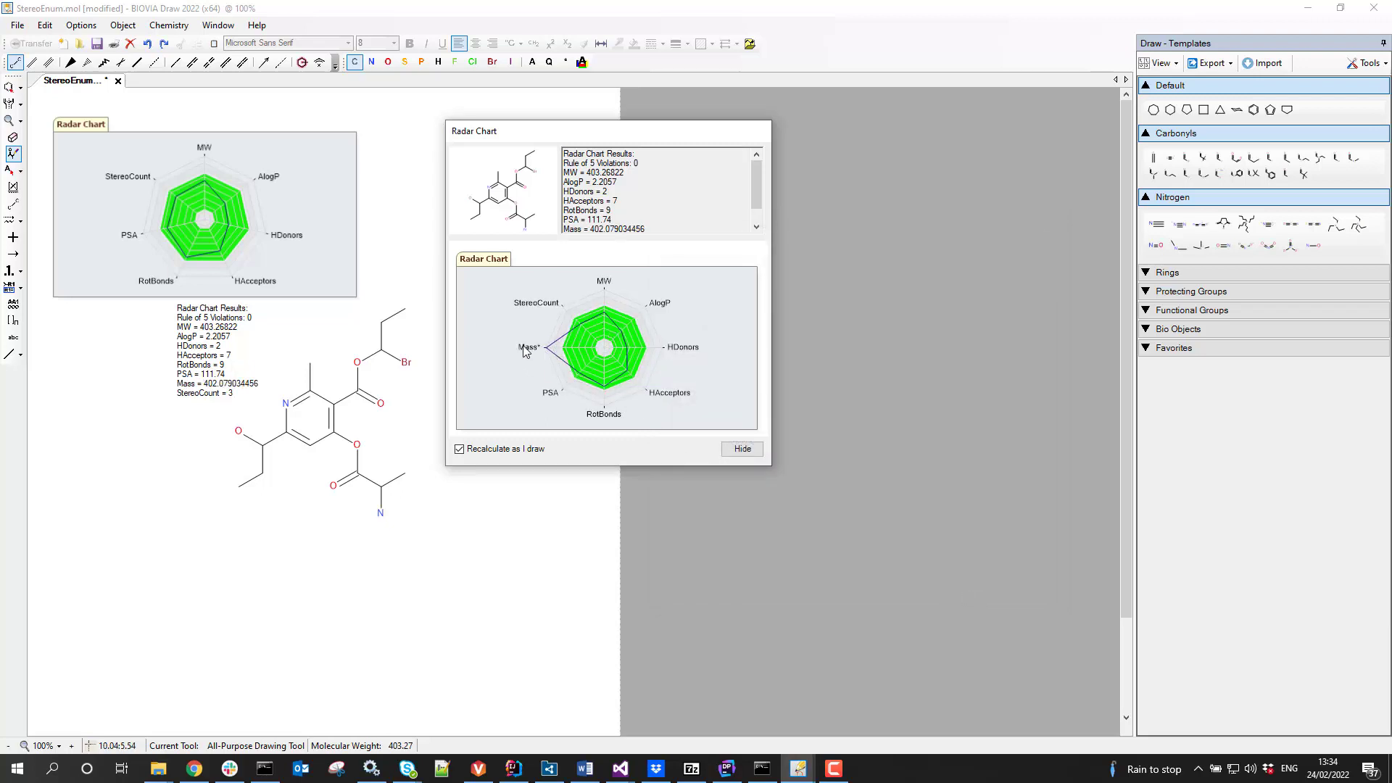
Change the Molecular Mass axis maximum from 10 to 500 in the chart settings
mouse_move(549, 354)
right_click(619, 364)
left_click(665, 387)
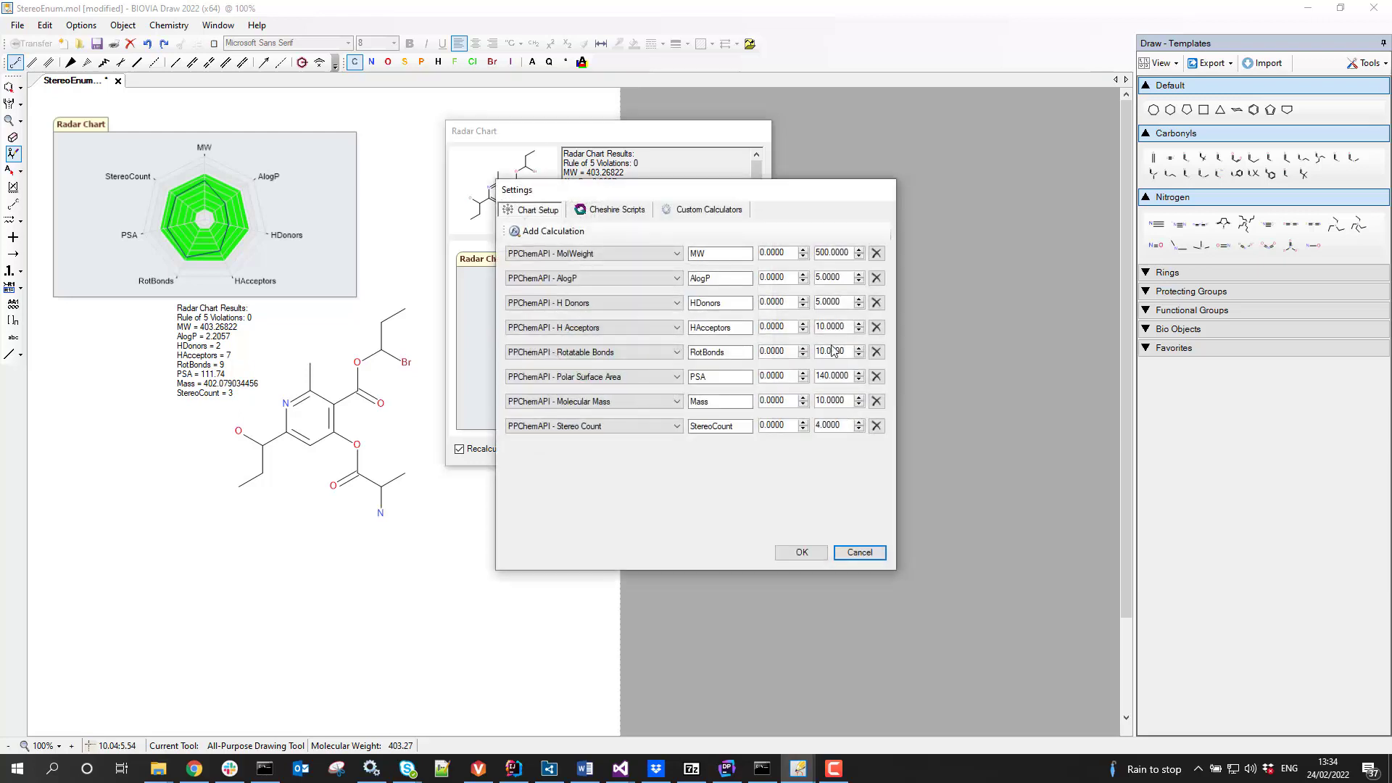
left_click(824, 397)
key("BackSpace")
key("BackSpace")
type("500")
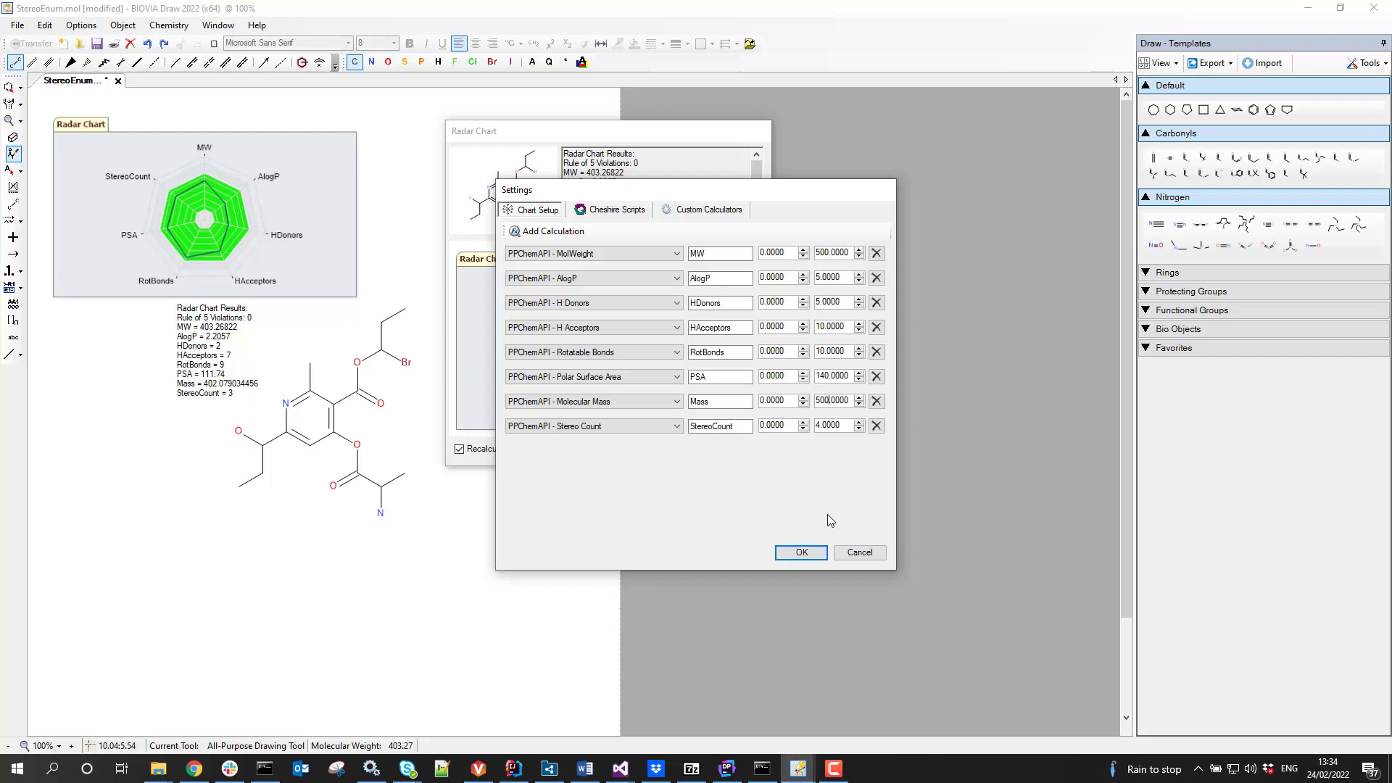
left_click(804, 553)
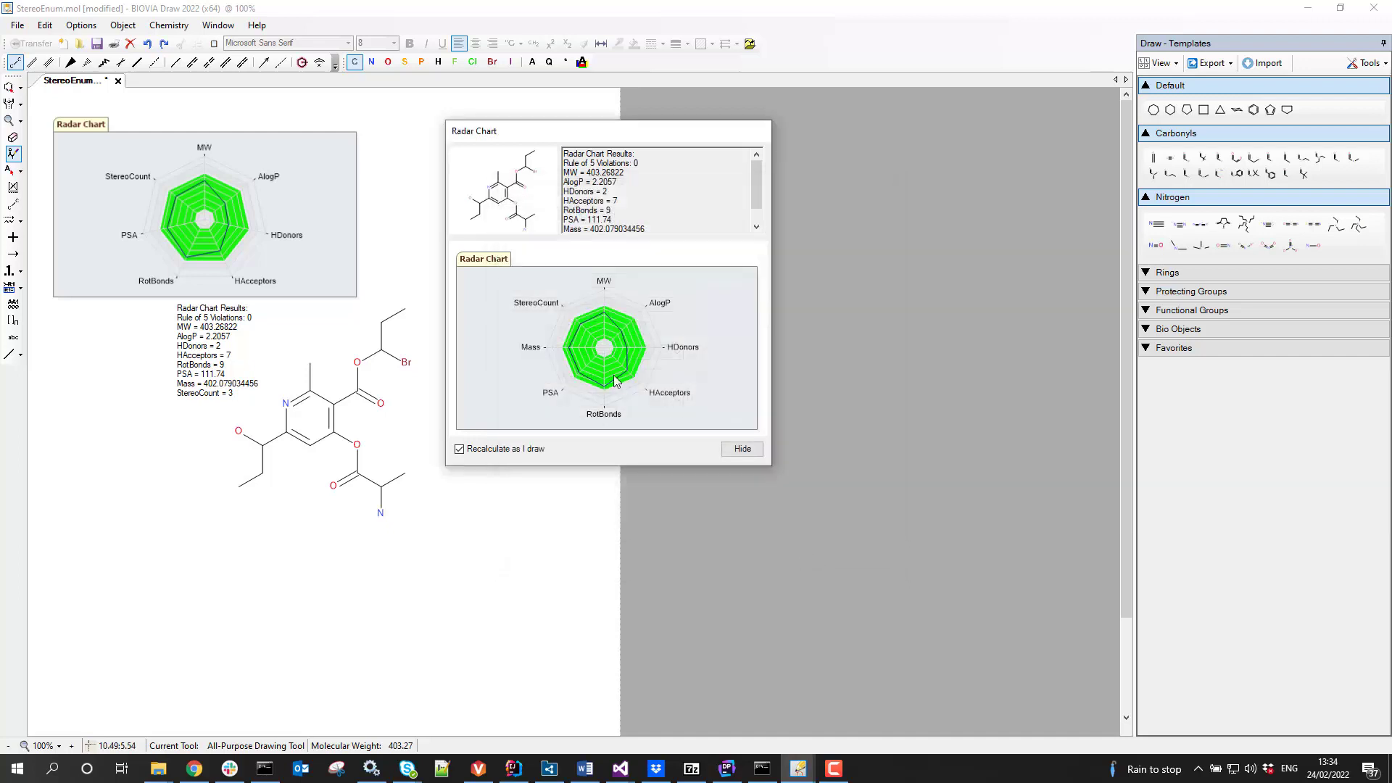
Open the radar chart settings to the empty Cheshire Scripts page
mouse_move(569, 350)
right_click(728, 371)
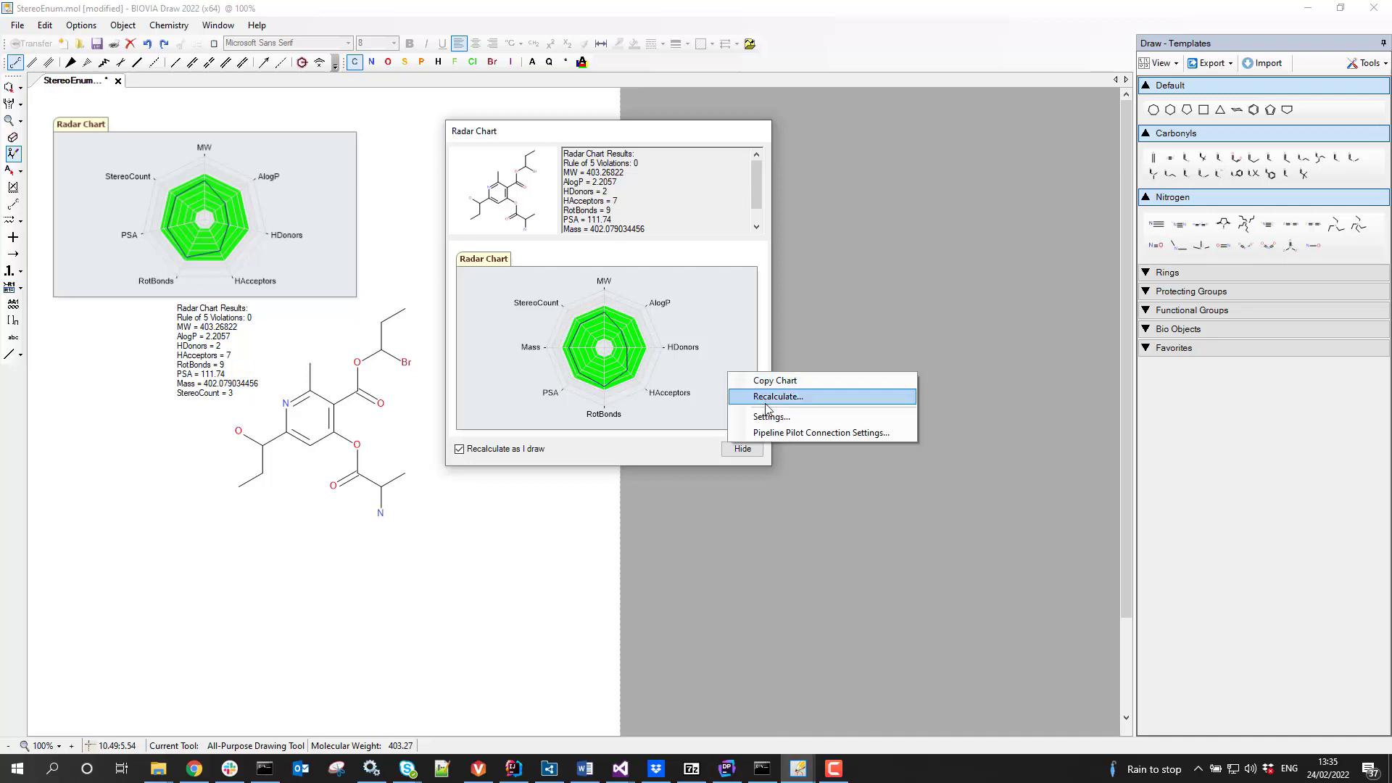
left_click(770, 418)
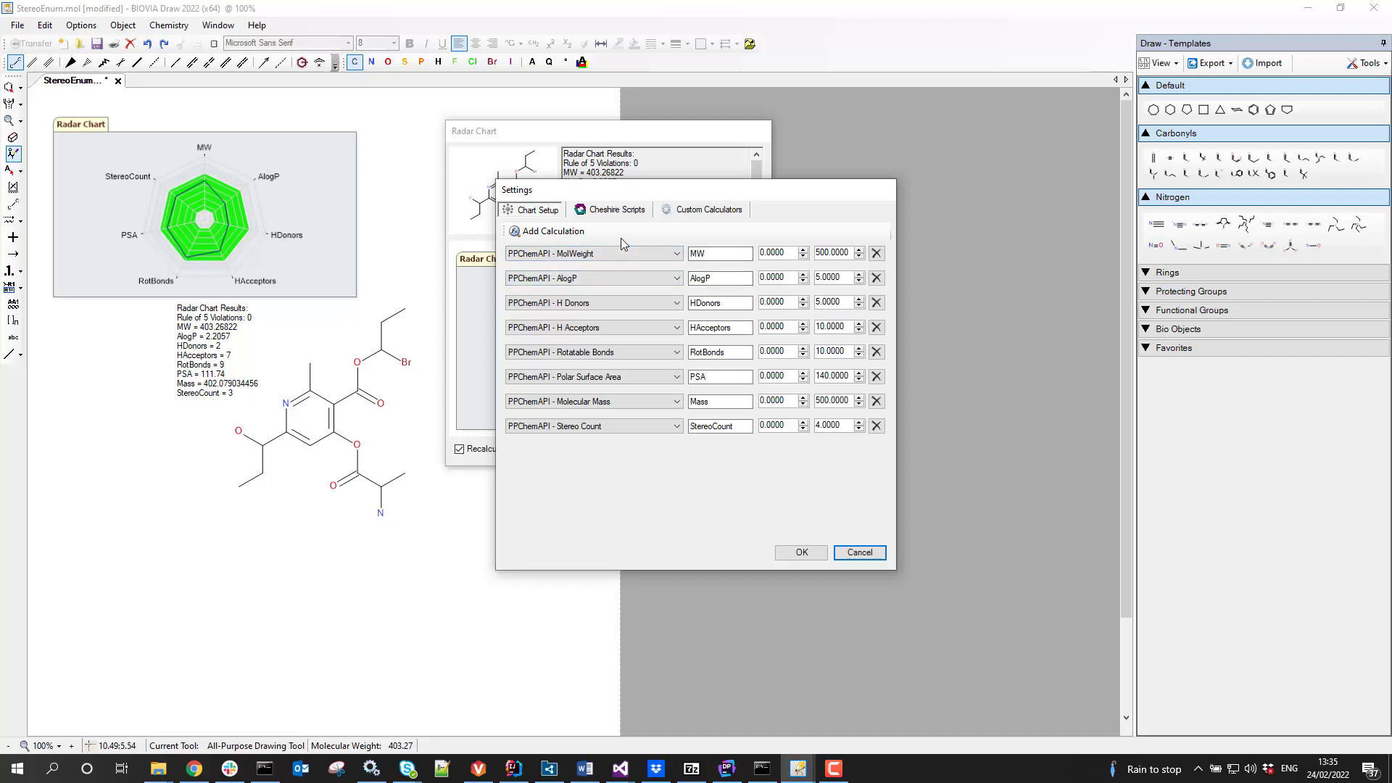
left_click(616, 210)
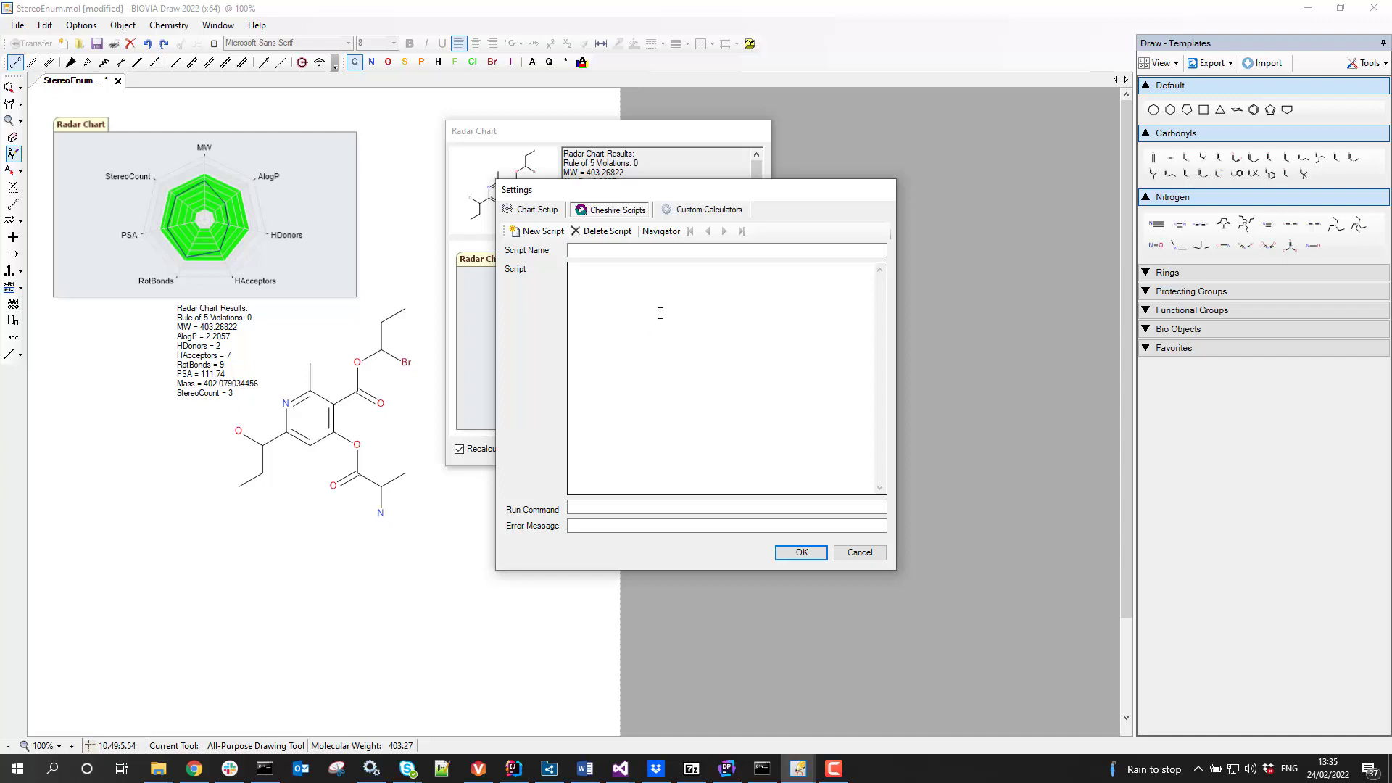
Look over the Custom Calculators page, then cancel the Settings dialog unchanged
left_click(685, 213)
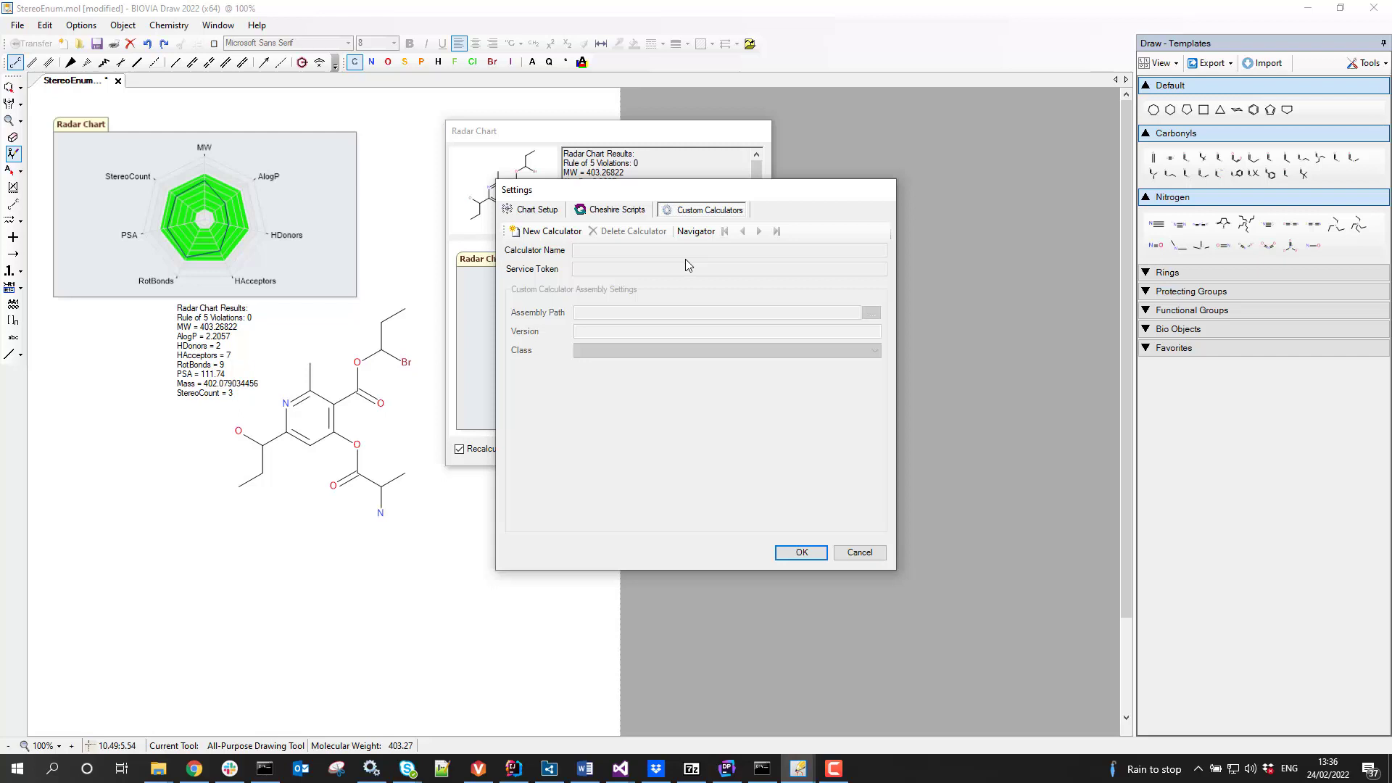
left_click(859, 554)
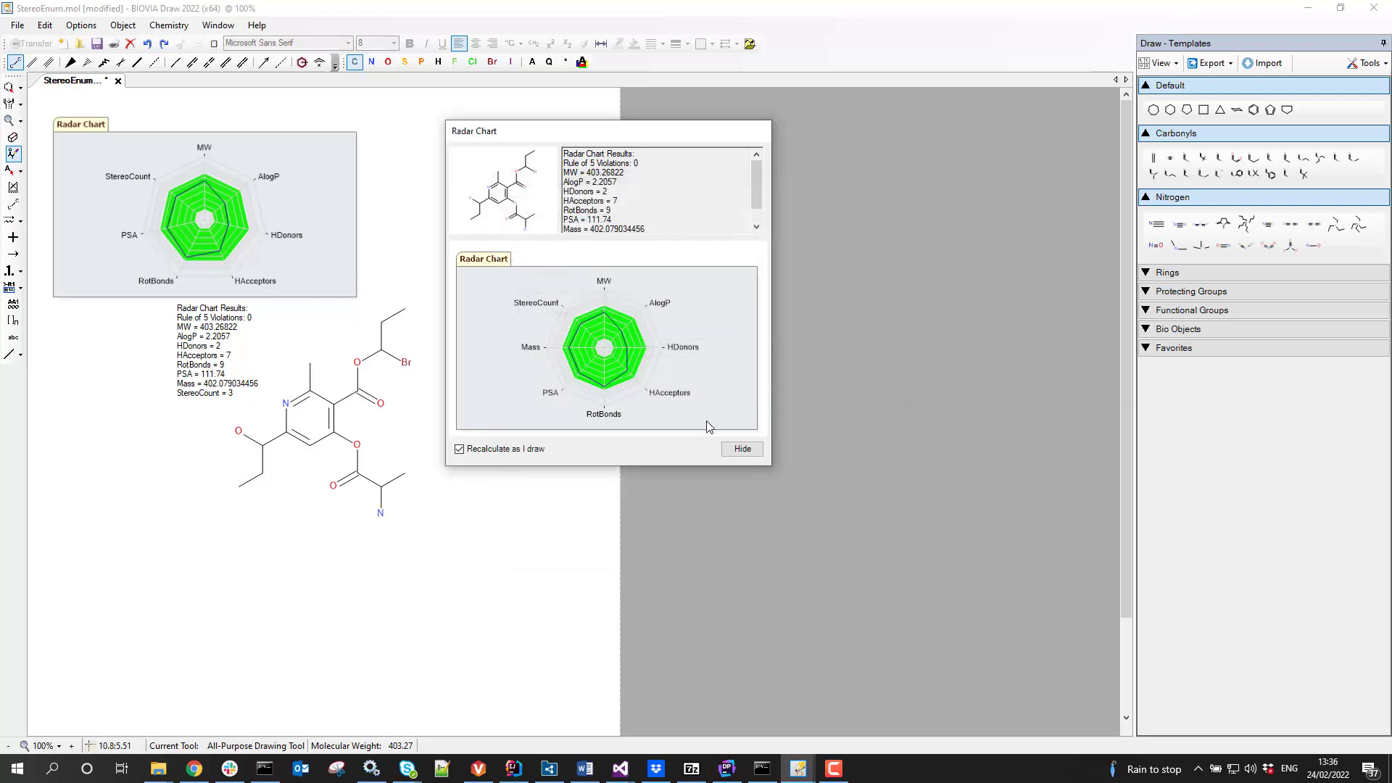